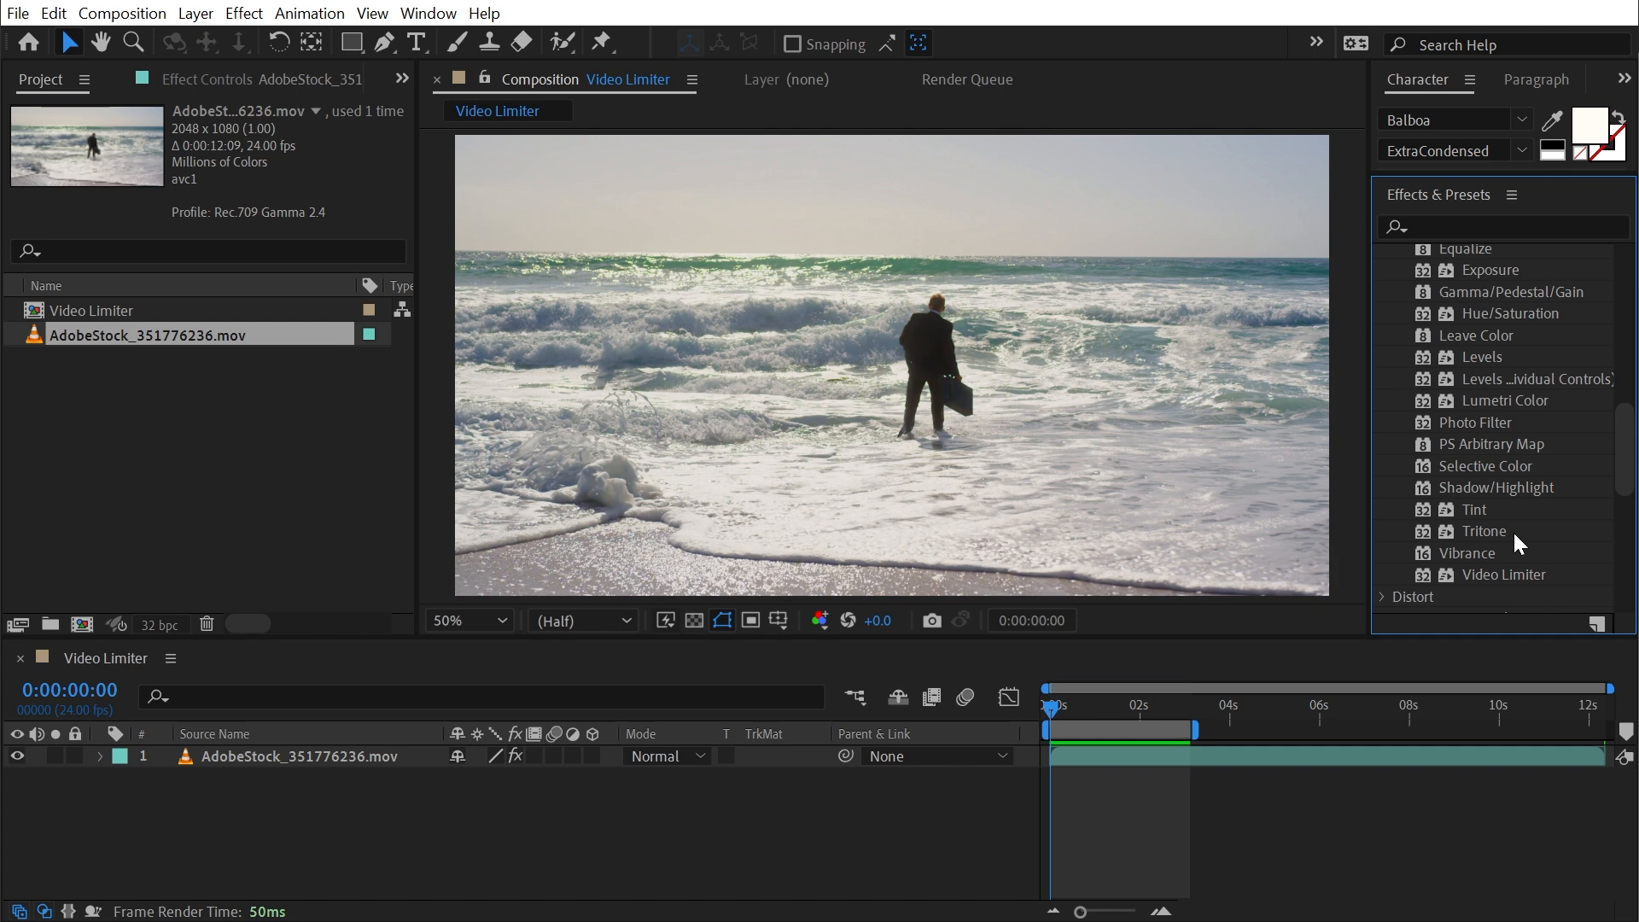
- Apply the Video Limiter effect from Color Correction to the beach footage in the composition
left_click(1490, 574)
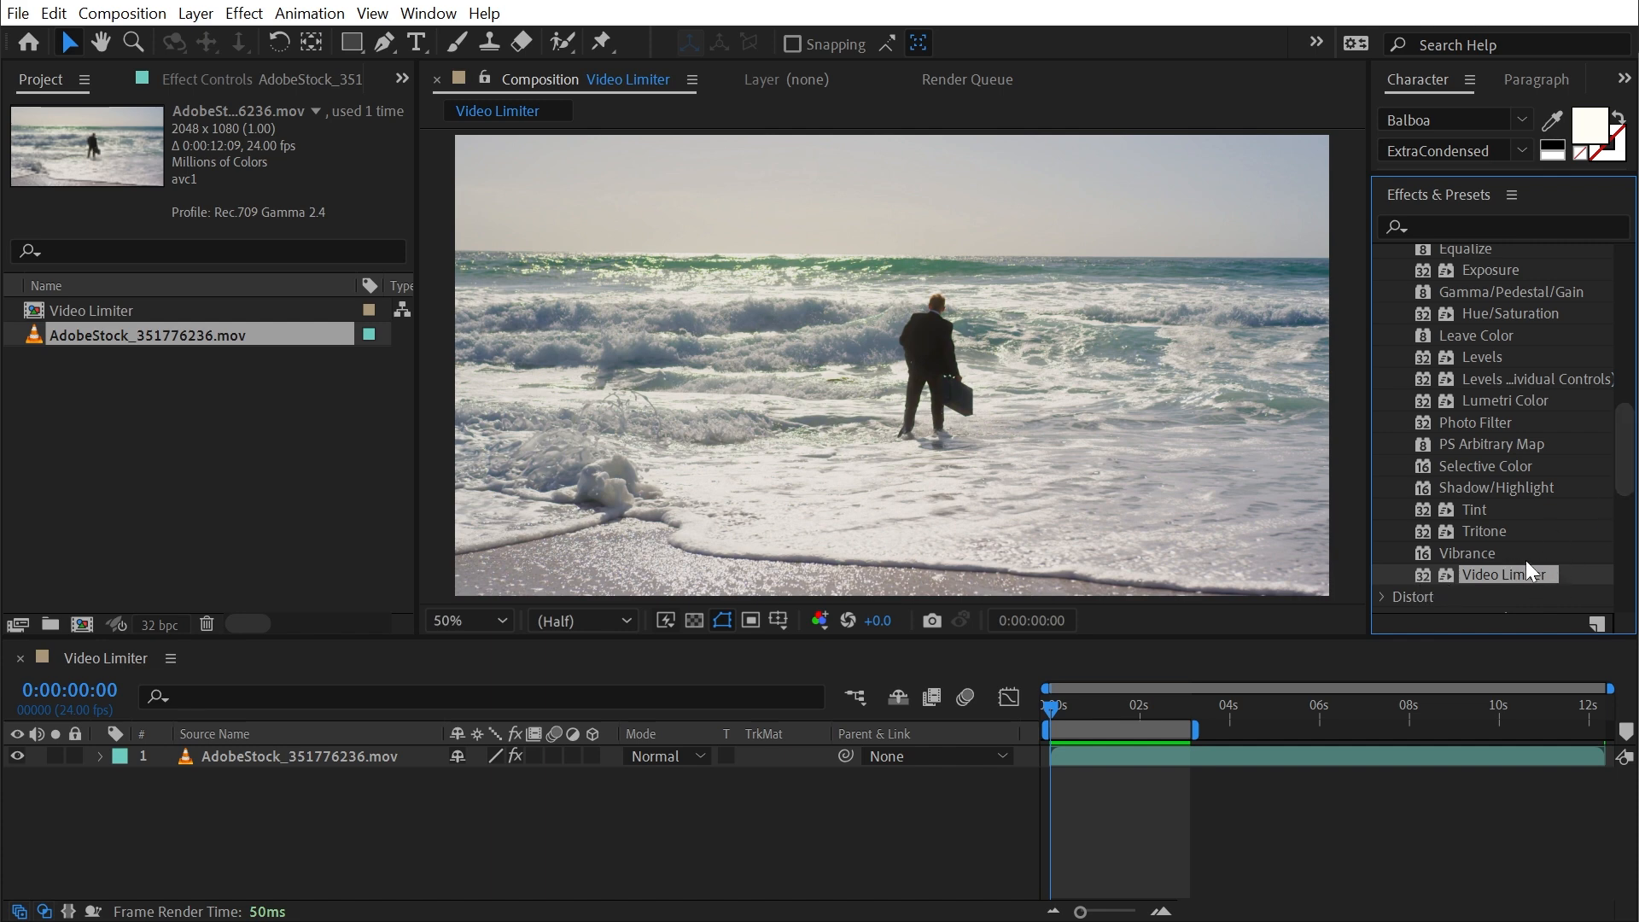
left_click_drag(1627, 438, 1638, 310)
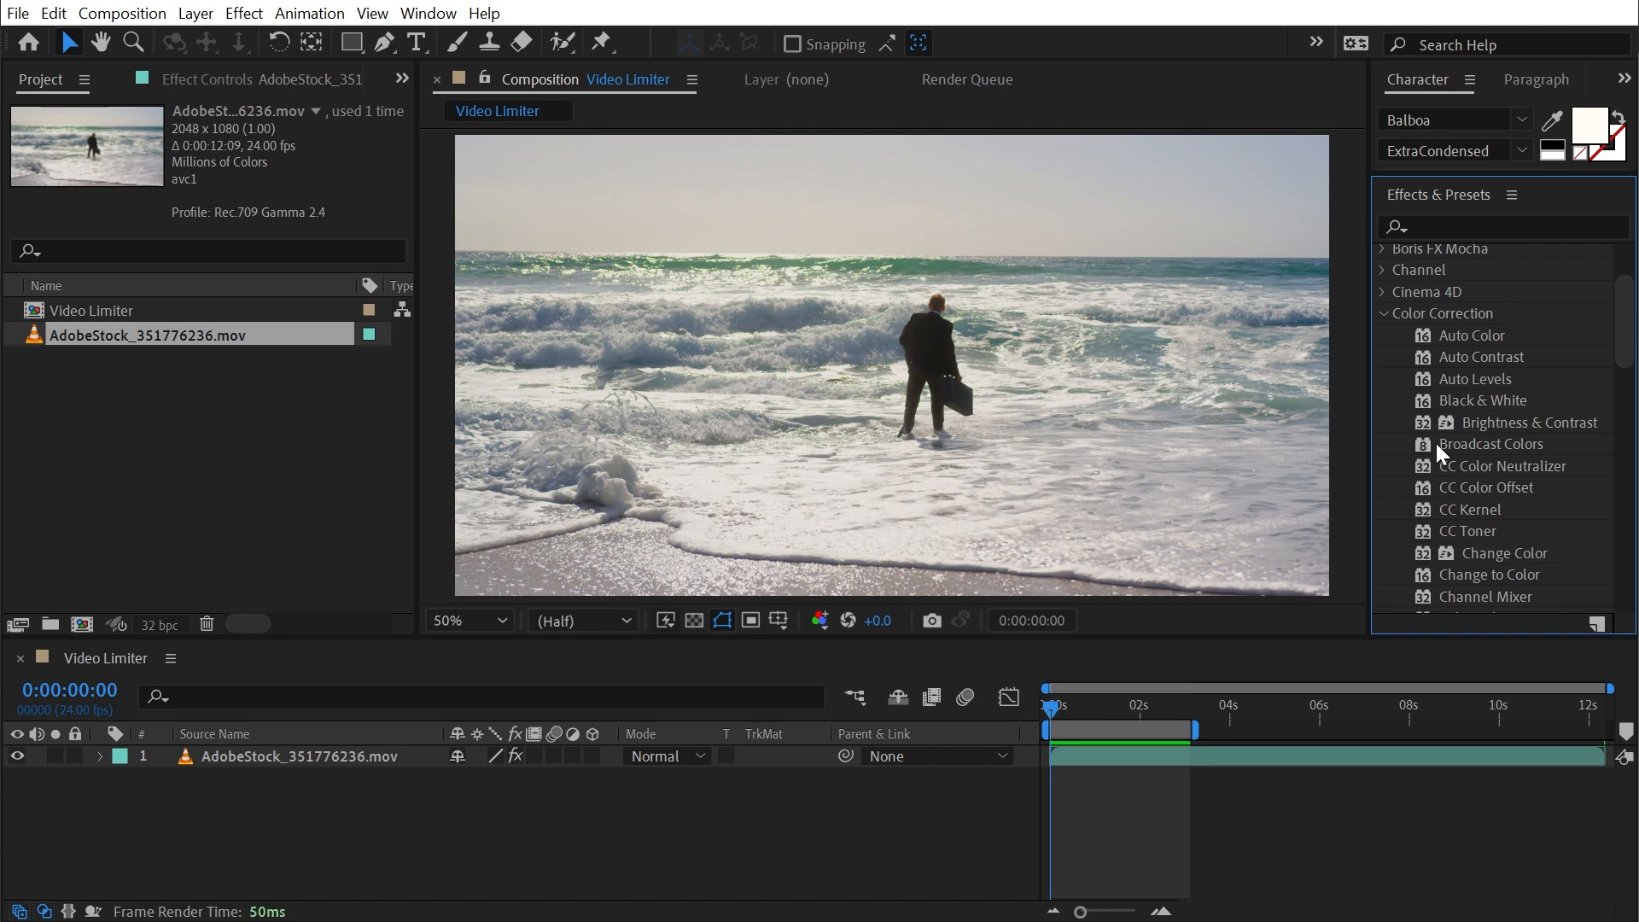
left_click_drag(1629, 328, 1629, 419)
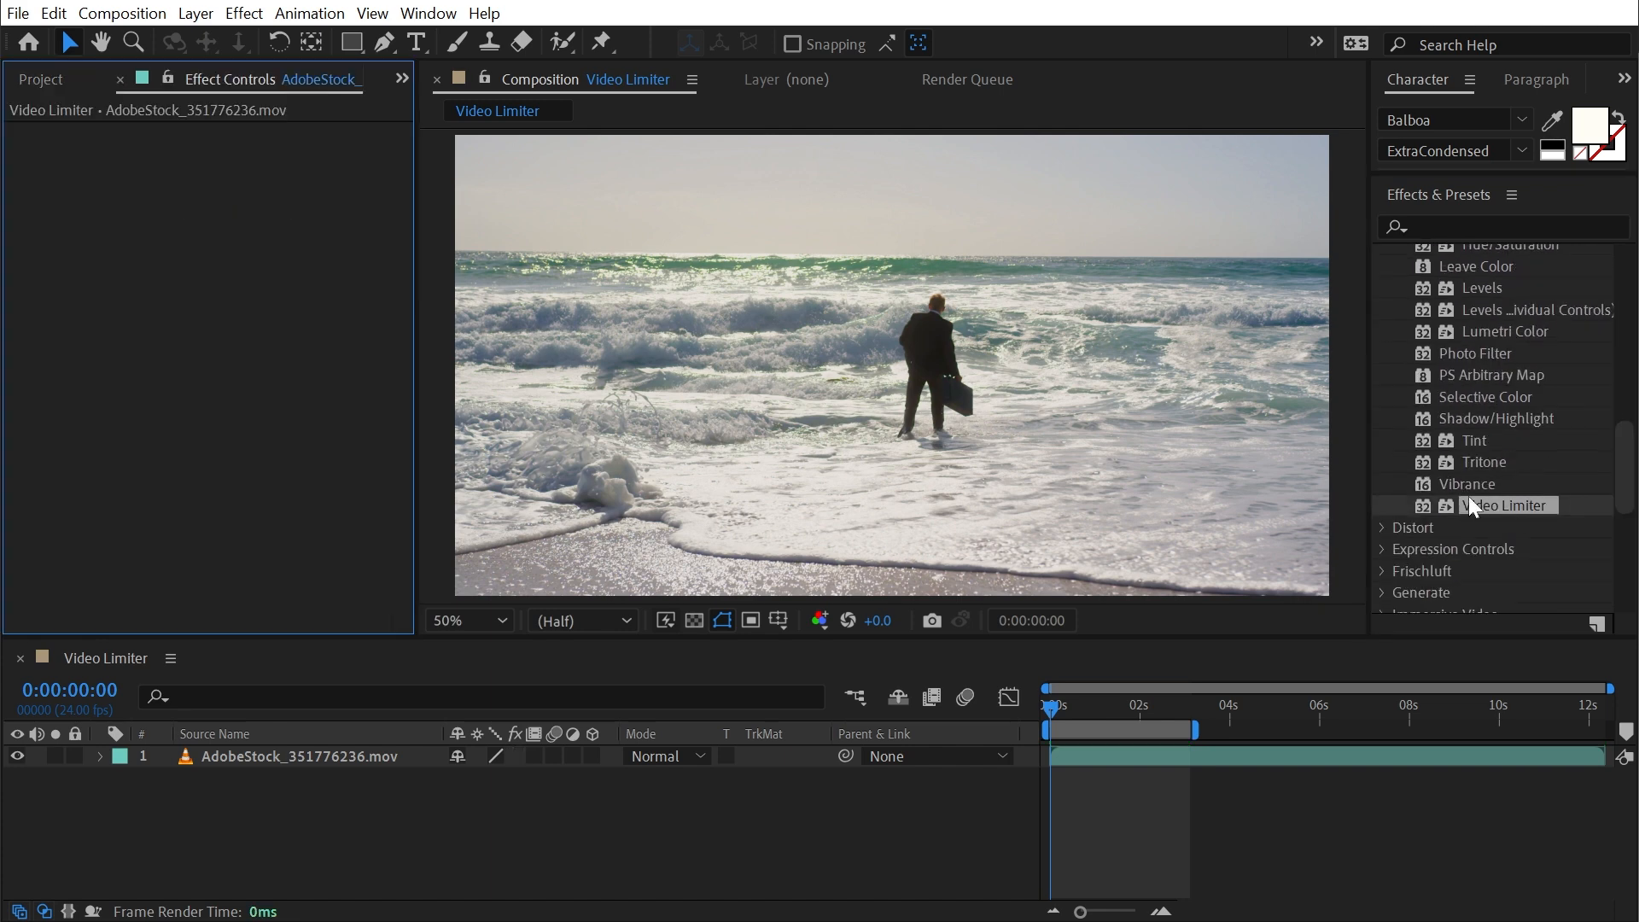
left_click_drag(1493, 503, 937, 445)
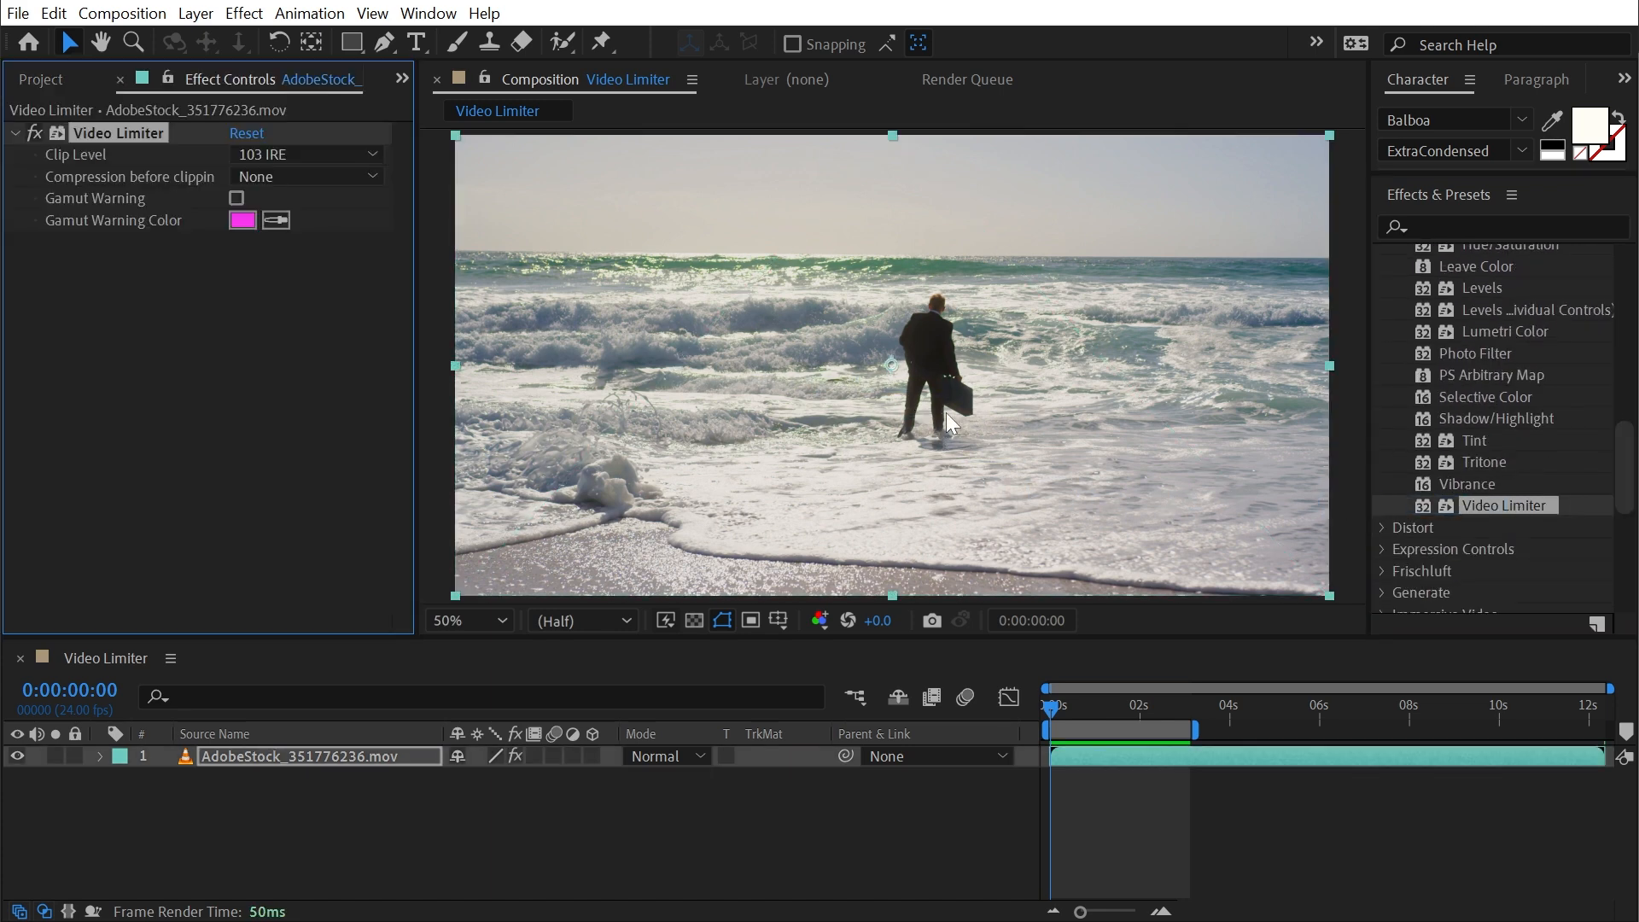
- Set the footage layer's time stretch to 25% and preview the clip's playback from the start
key("space")
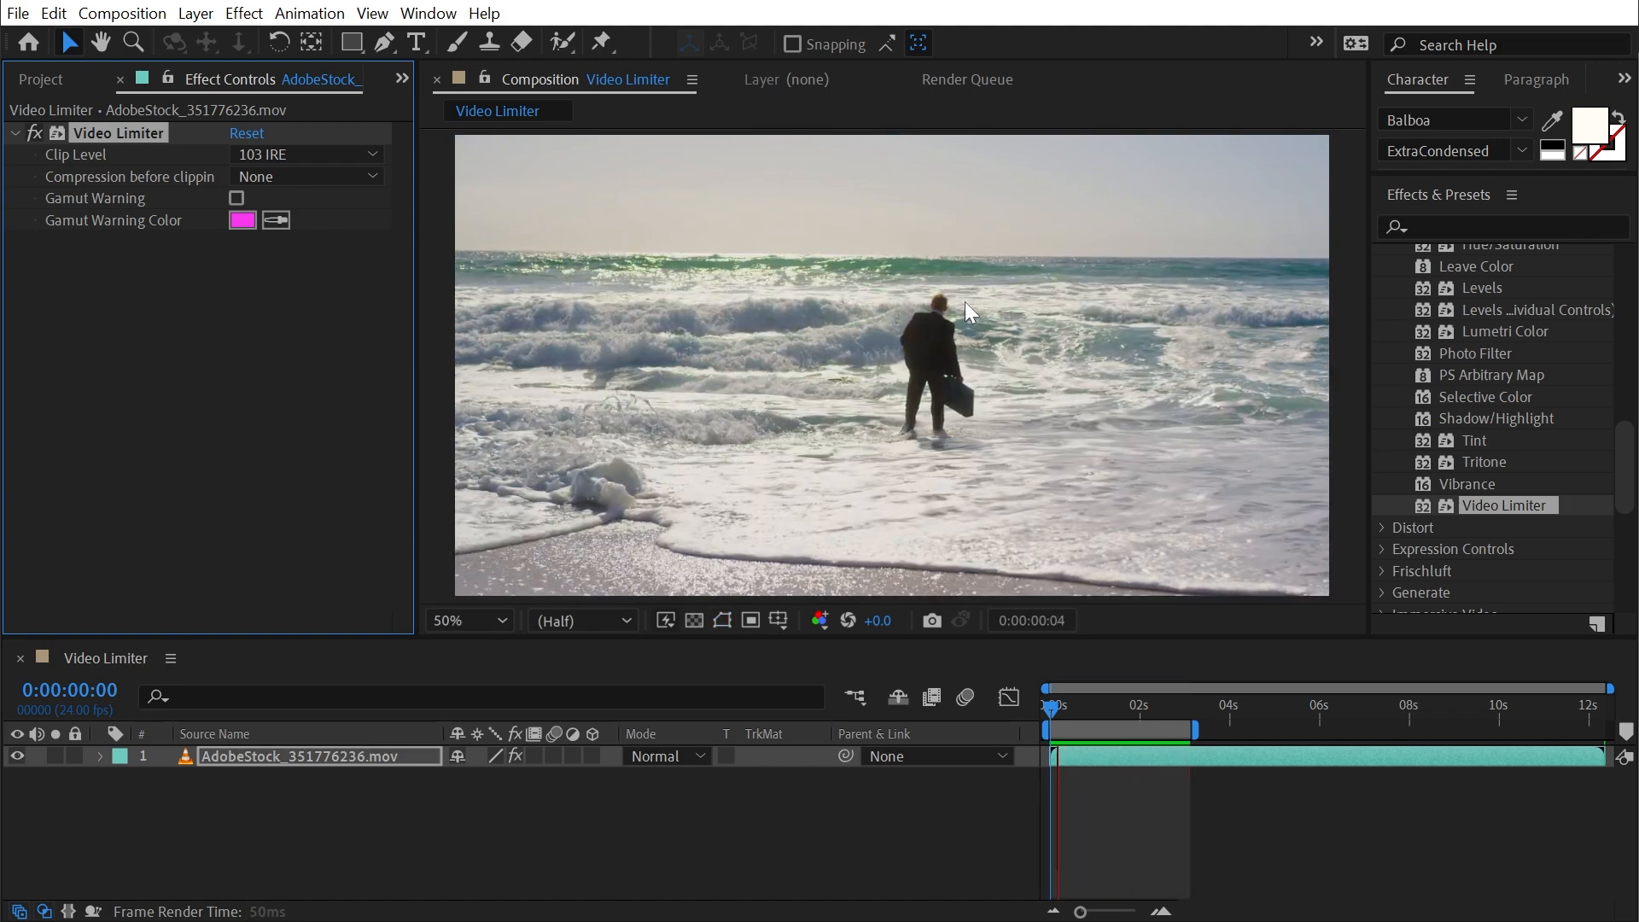
key("space")
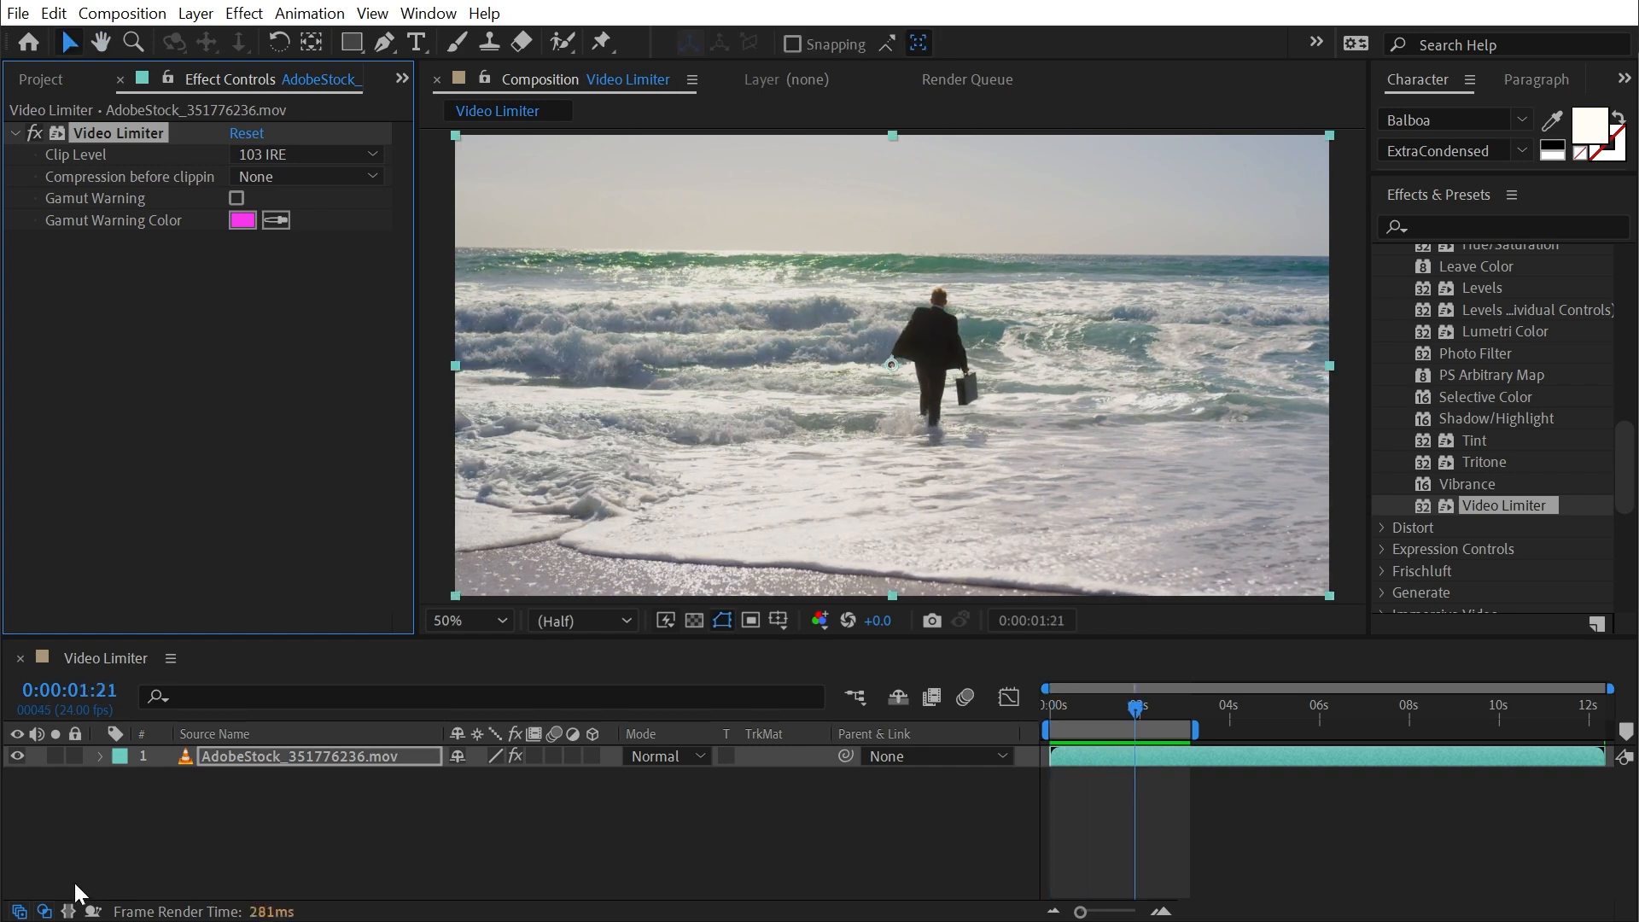
left_click(69, 911)
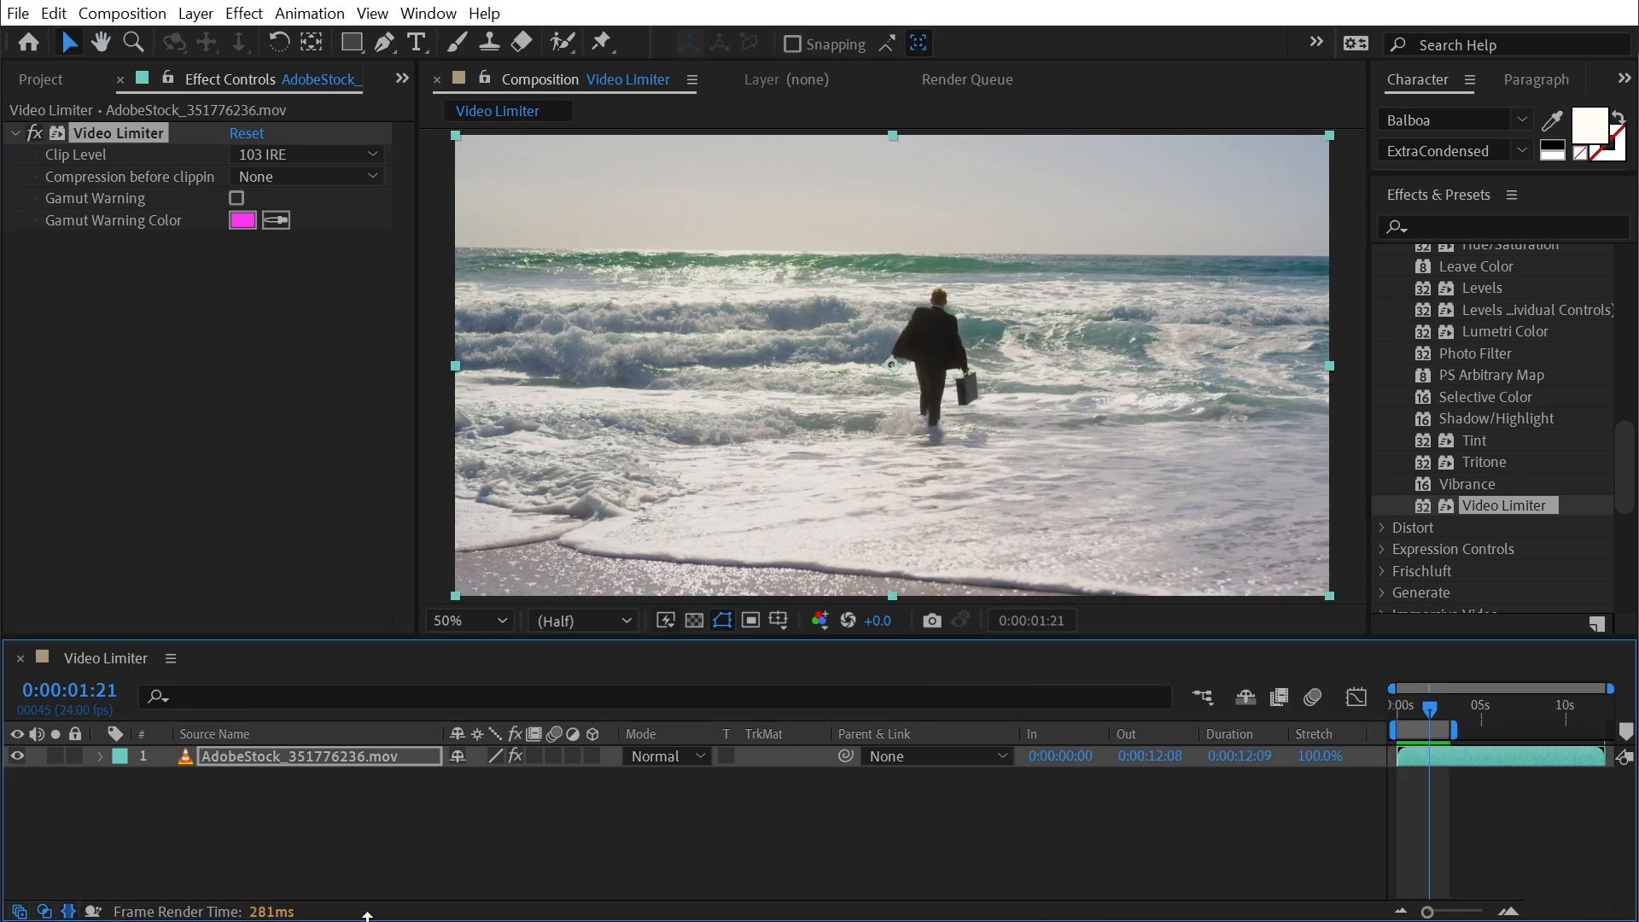
left_click(1329, 759)
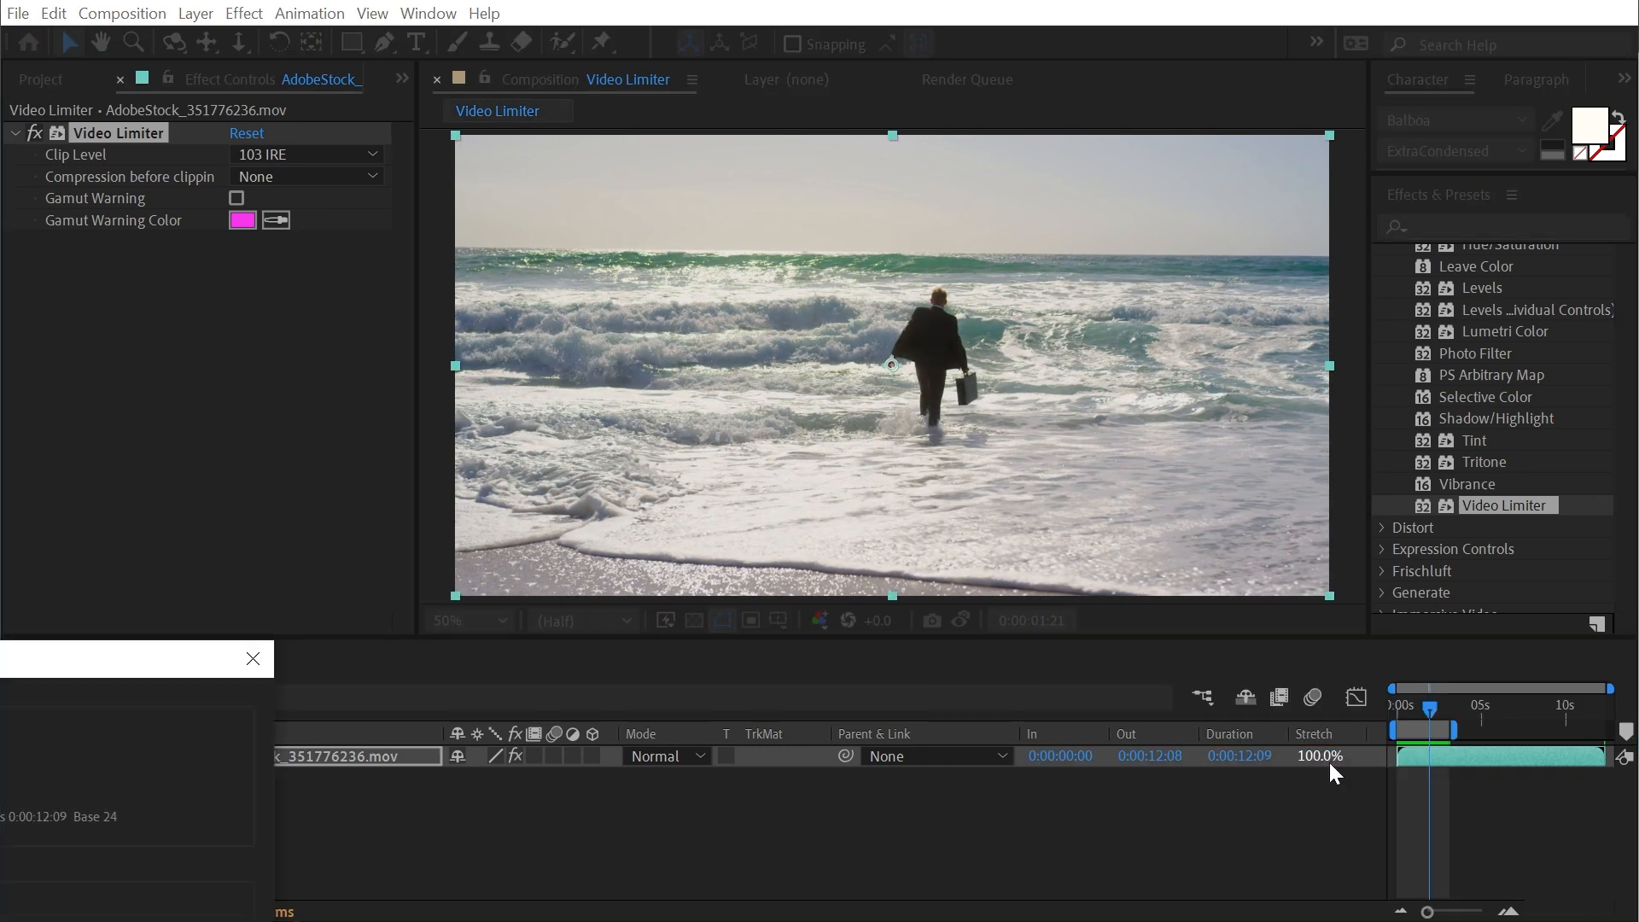
key("Return")
left_click_drag(1405, 709, 1366, 705)
key("space")
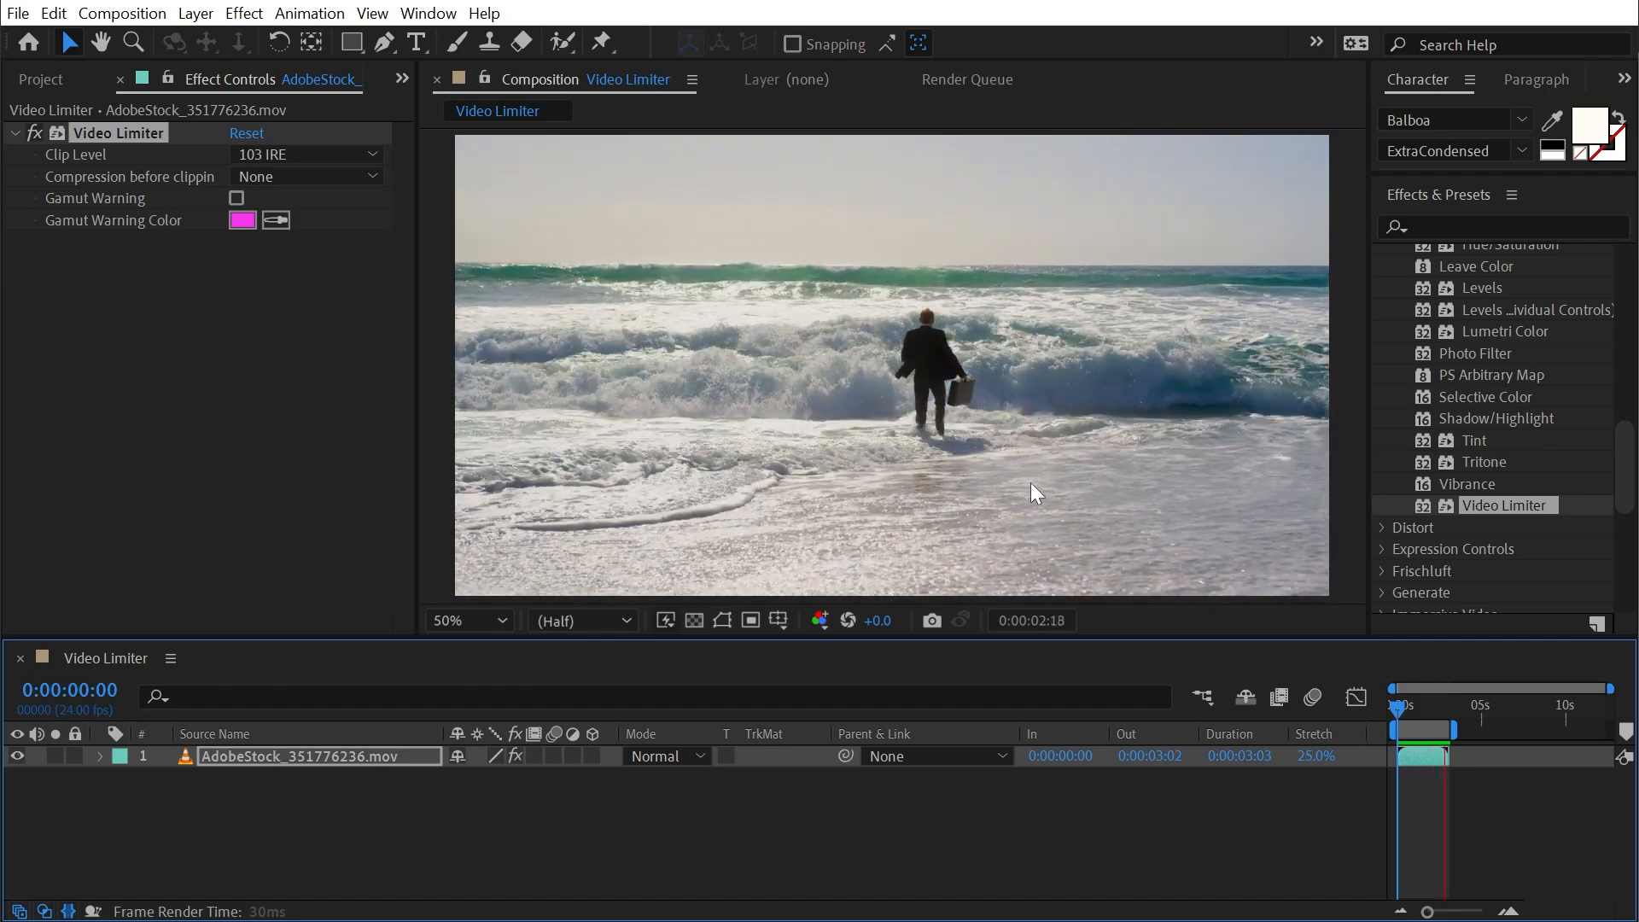
left_click(67, 910)
left_click(1016, 589)
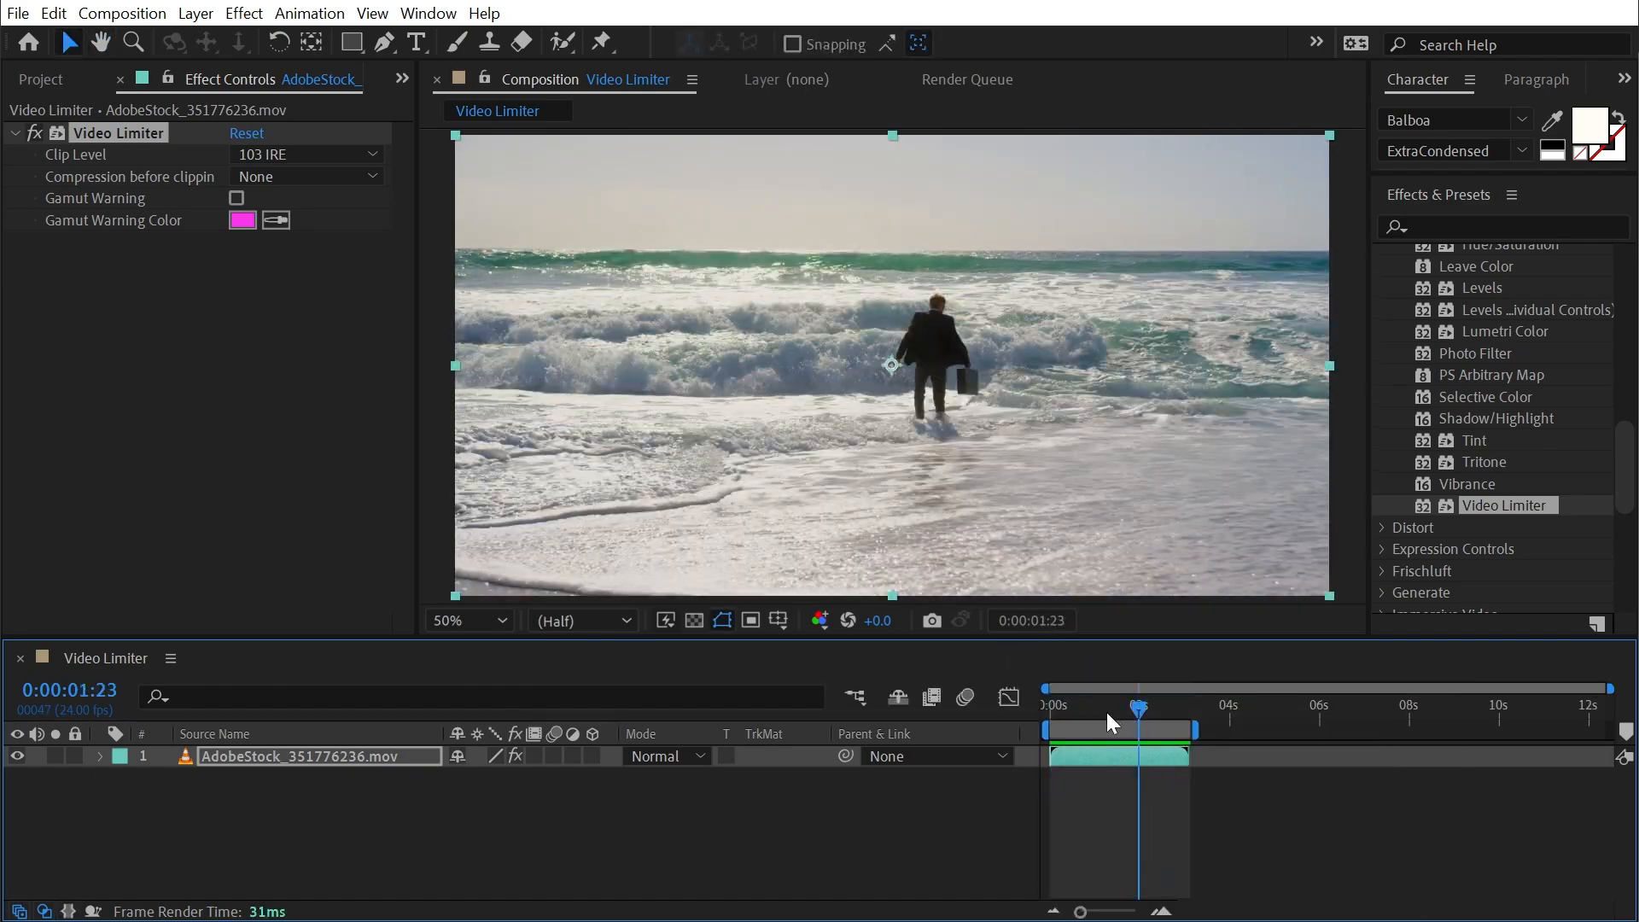
- Scrub to an early frame of the clip and open the Lumetri Scopes
left_click(1095, 708)
left_click_drag(1094, 709, 1089, 709)
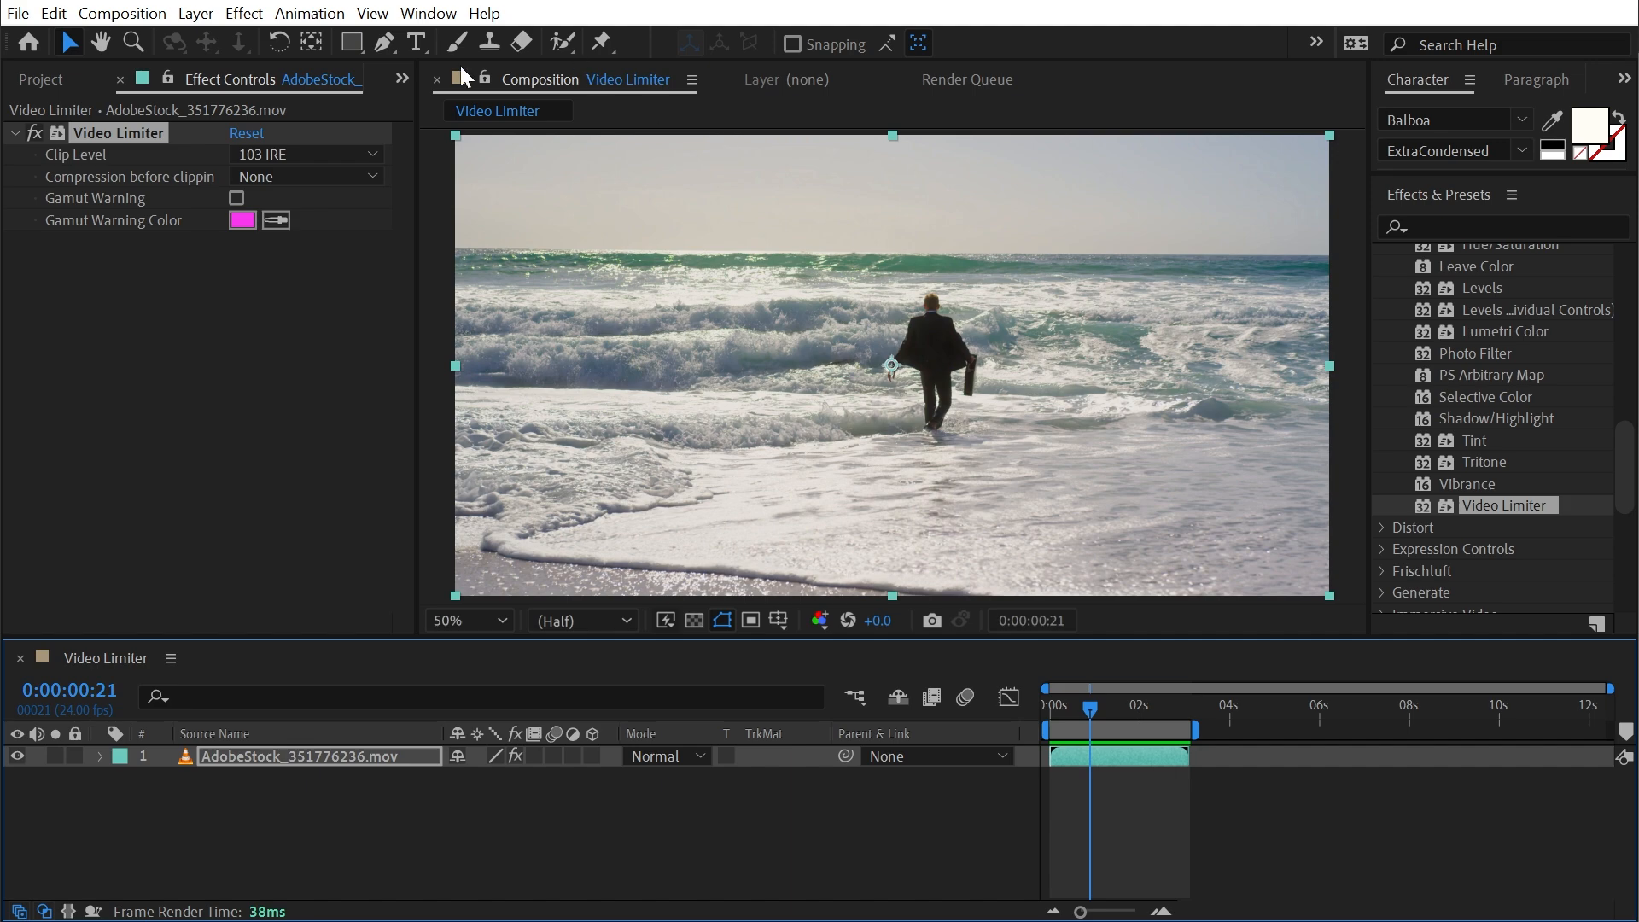
left_click(429, 13)
left_click(505, 424)
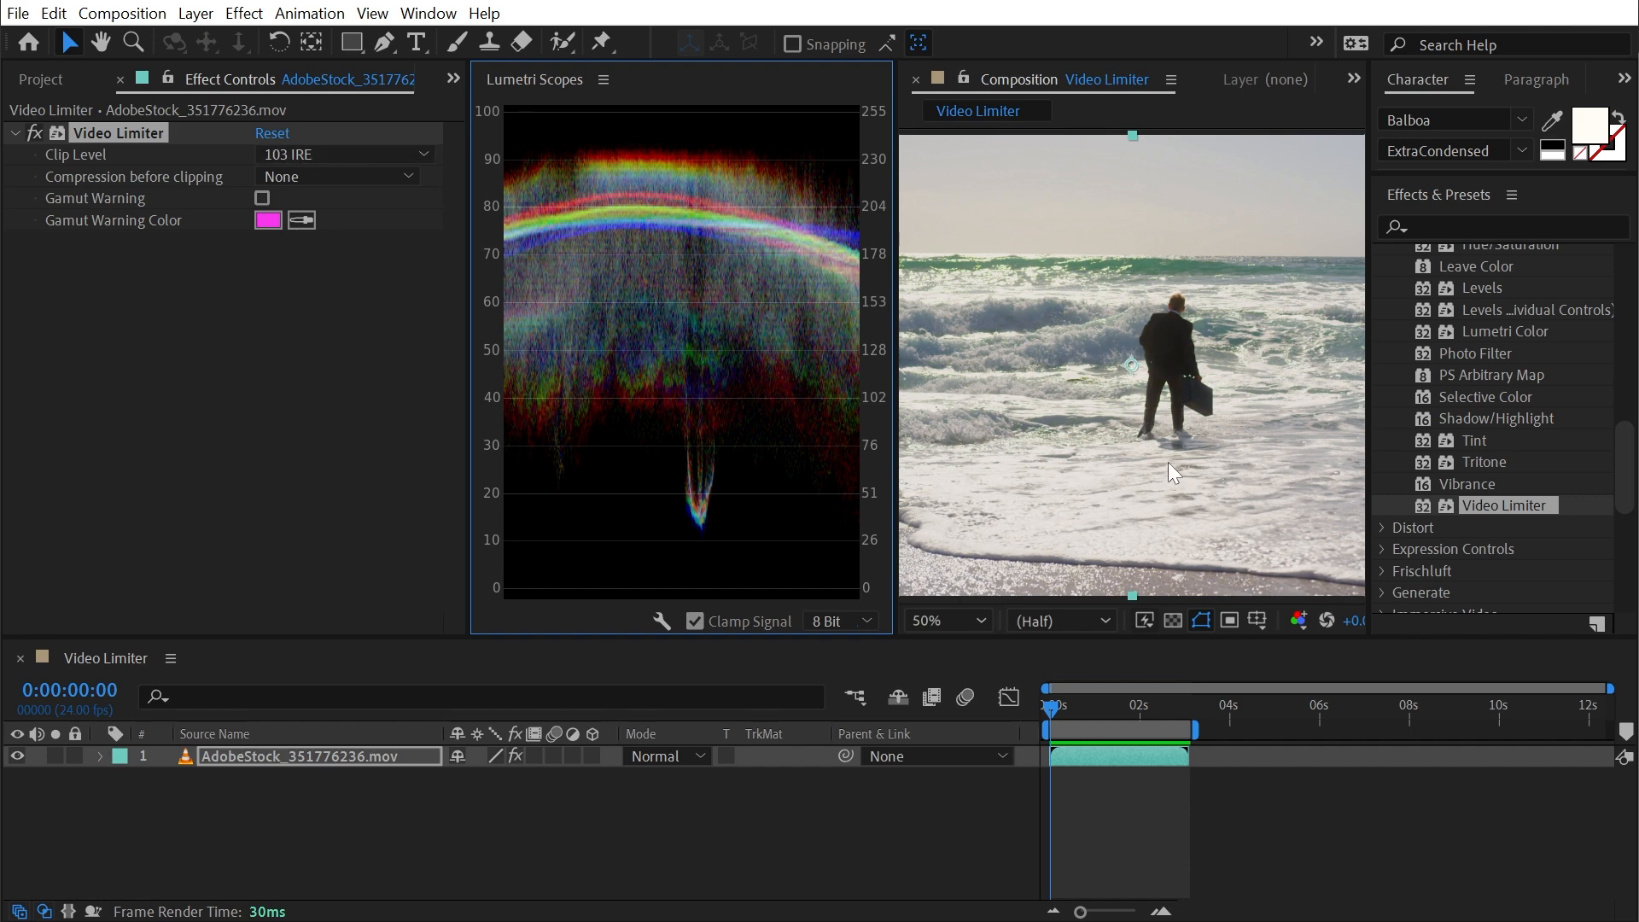
- Set the project color depth to 8 bpc
left_click(53, 79)
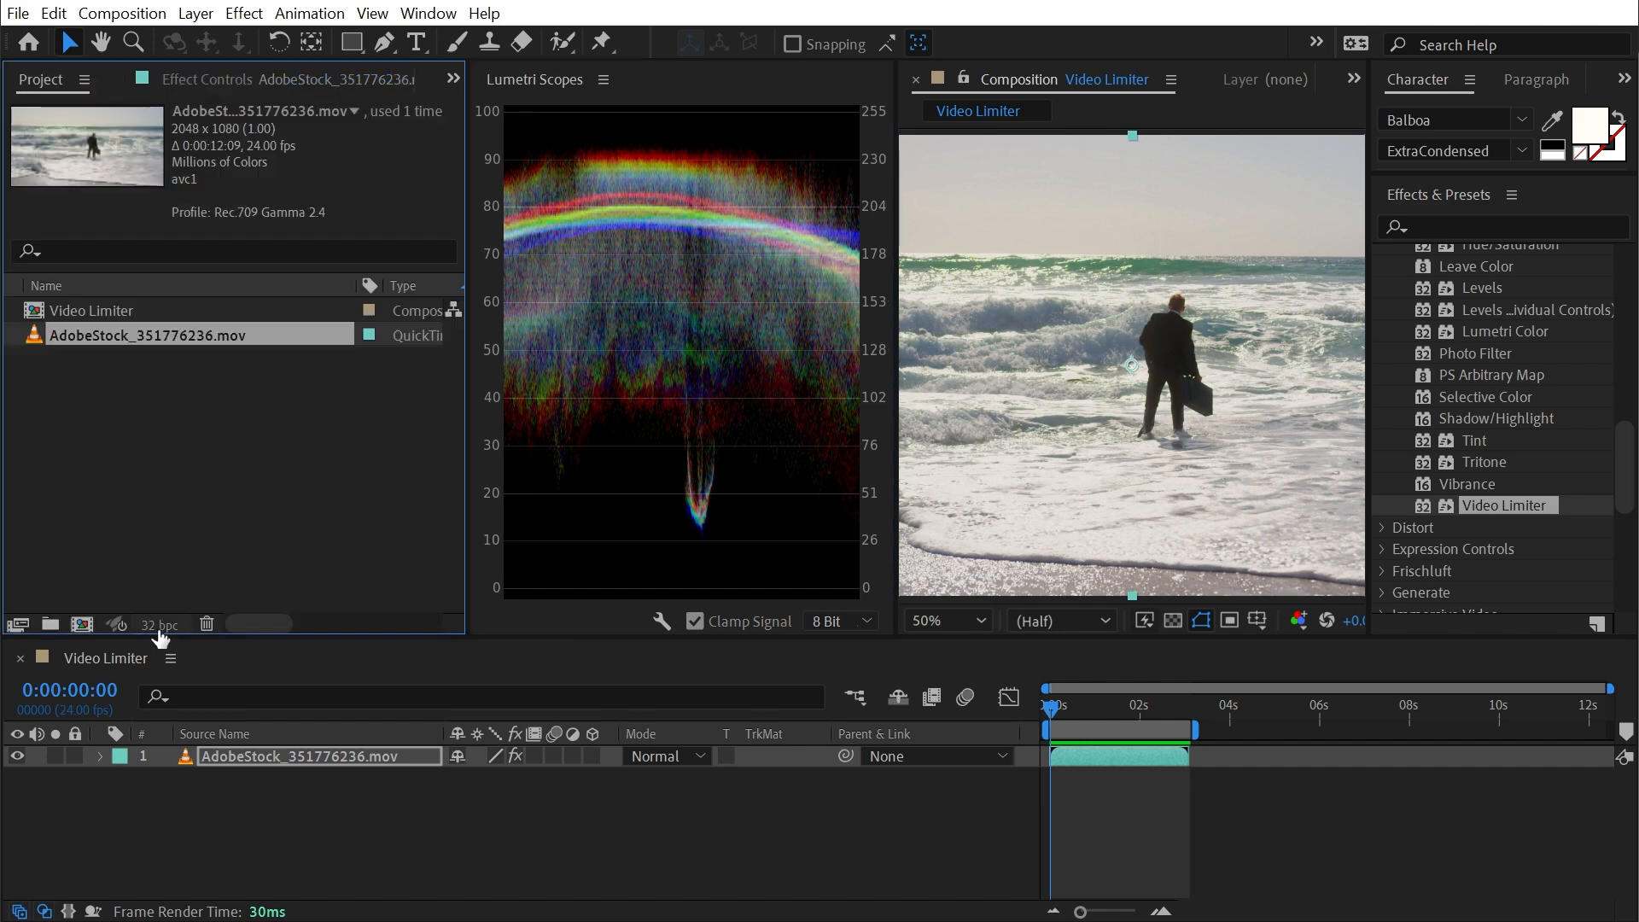
left_click(654, 730)
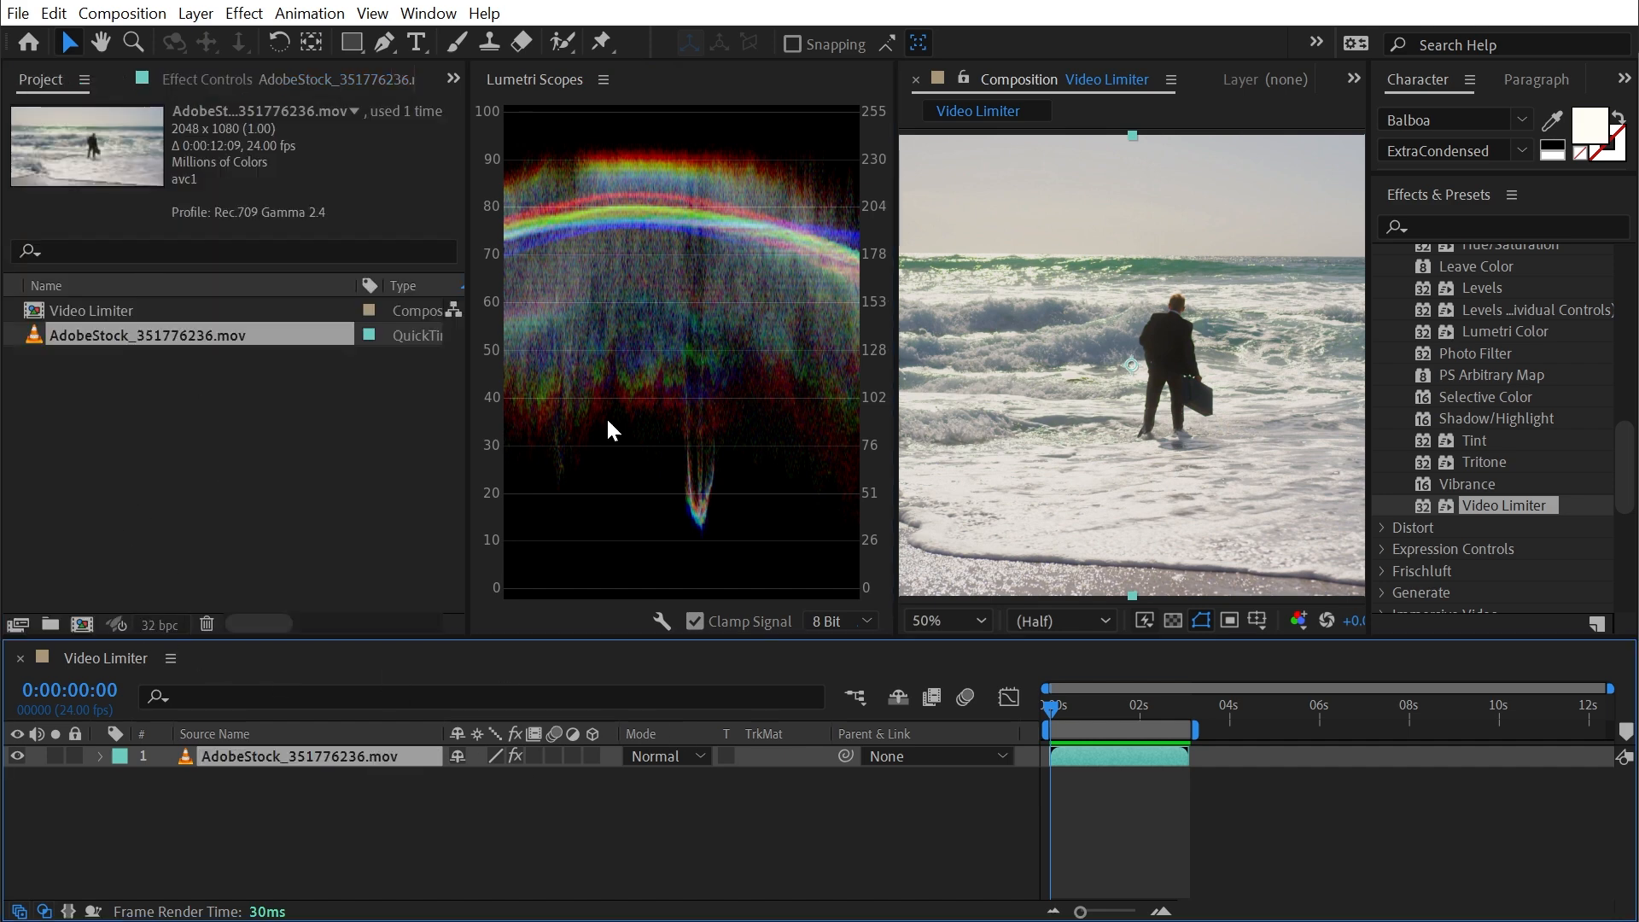
left_click(162, 624, "alt")
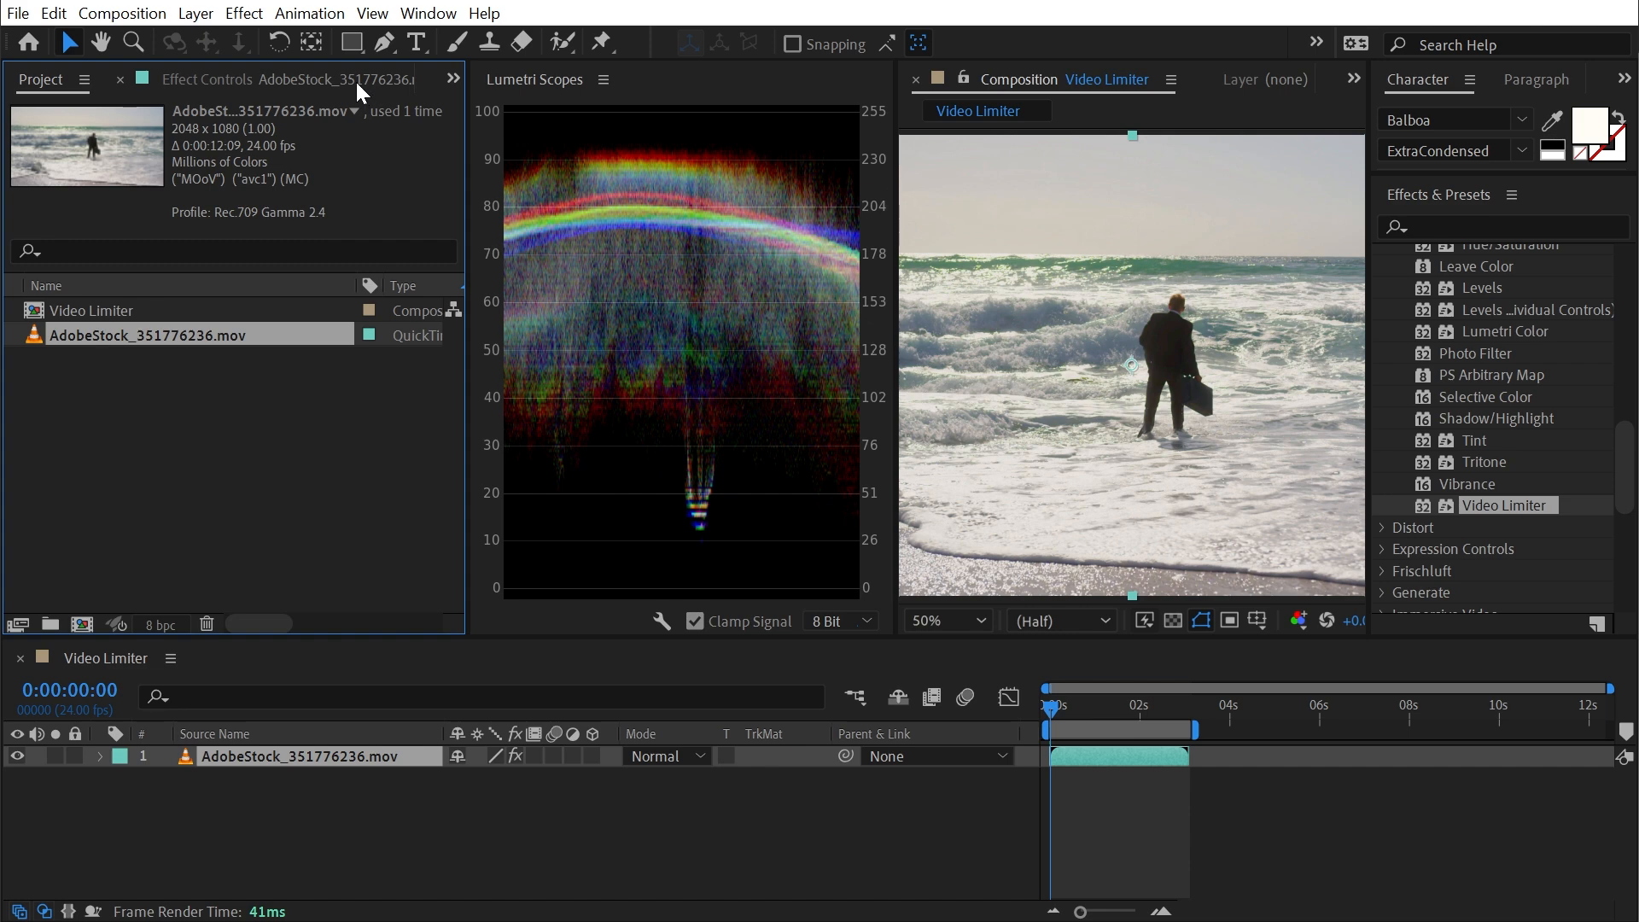
- Compare the footage with the Video Limiter off and on, then inspect the image at 100% magnification
left_click(274, 70)
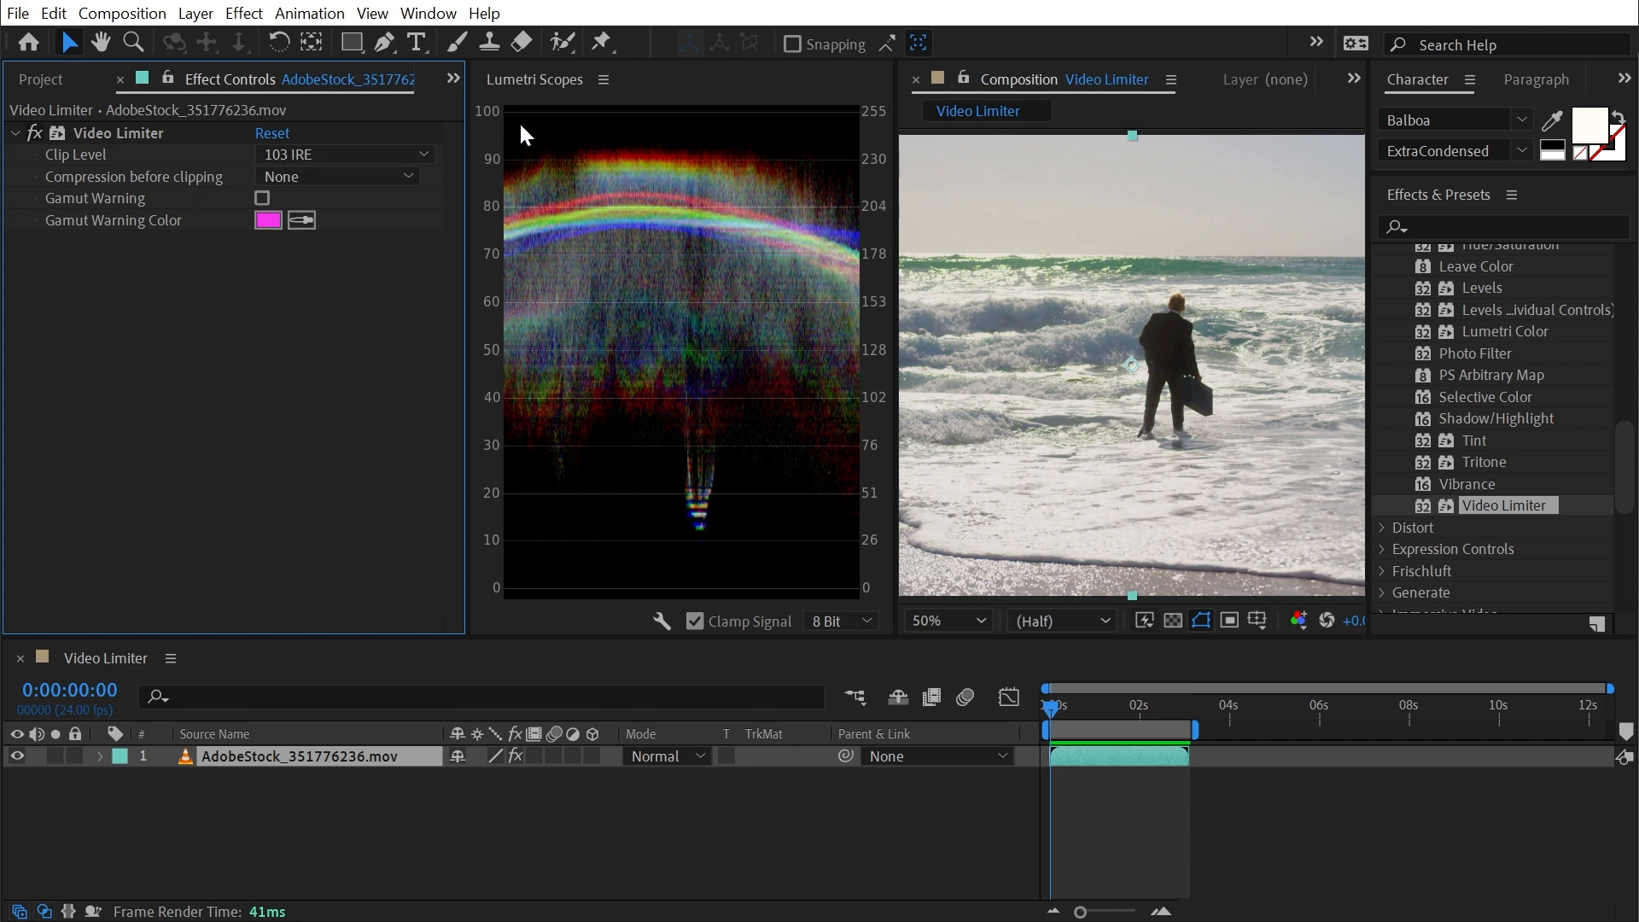
left_click(32, 134)
left_click(30, 132)
key("slash")
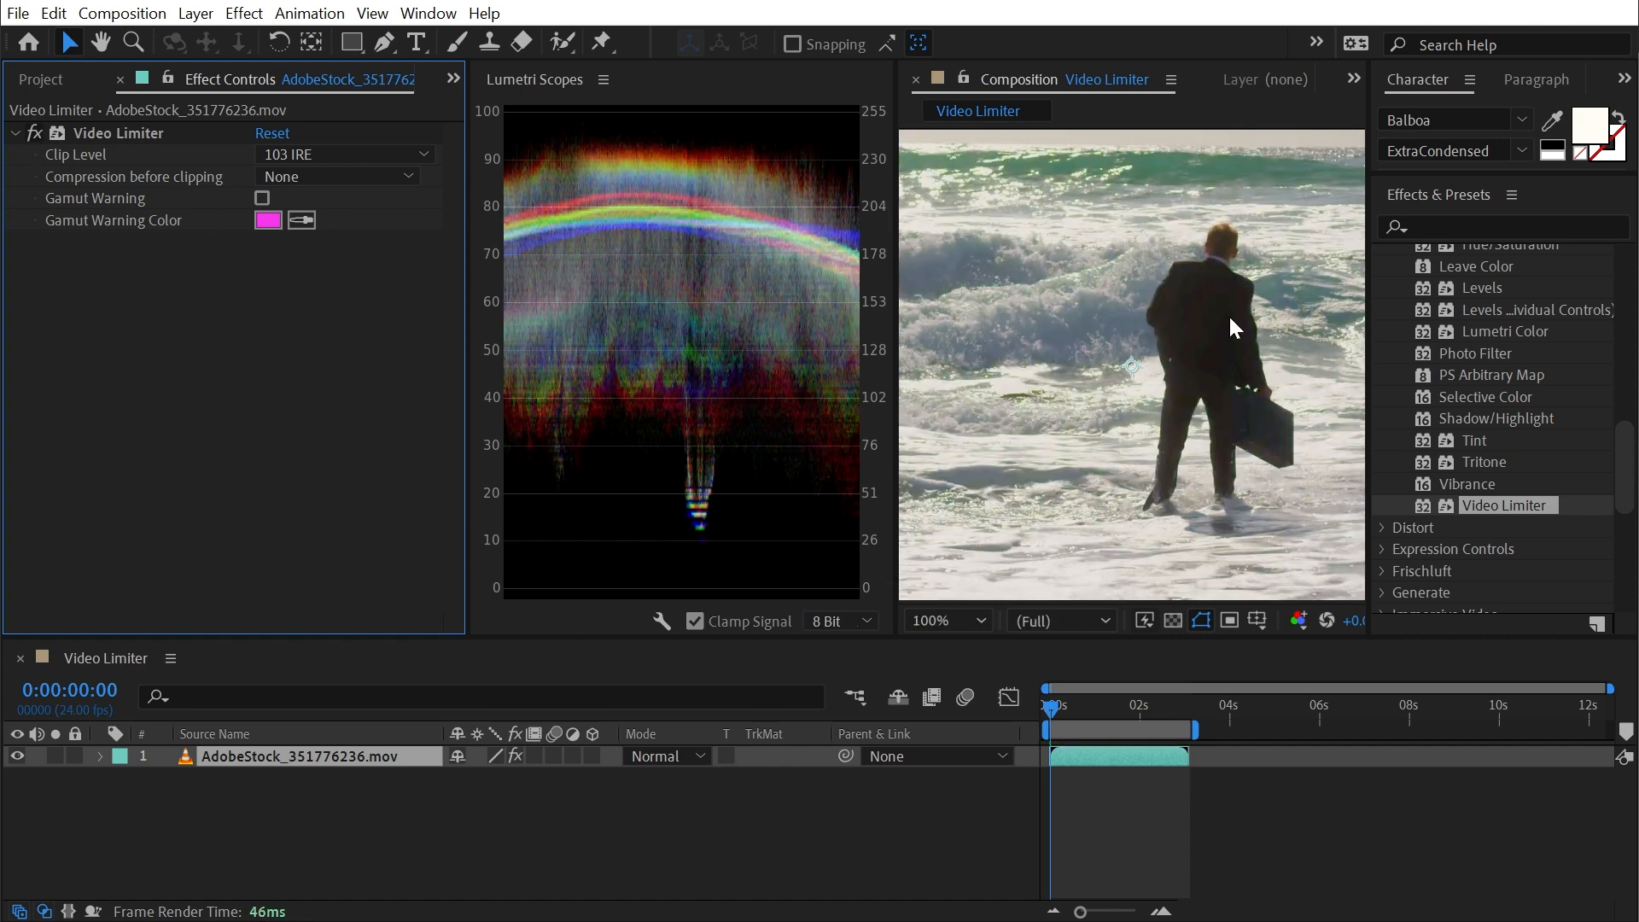
key("comma")
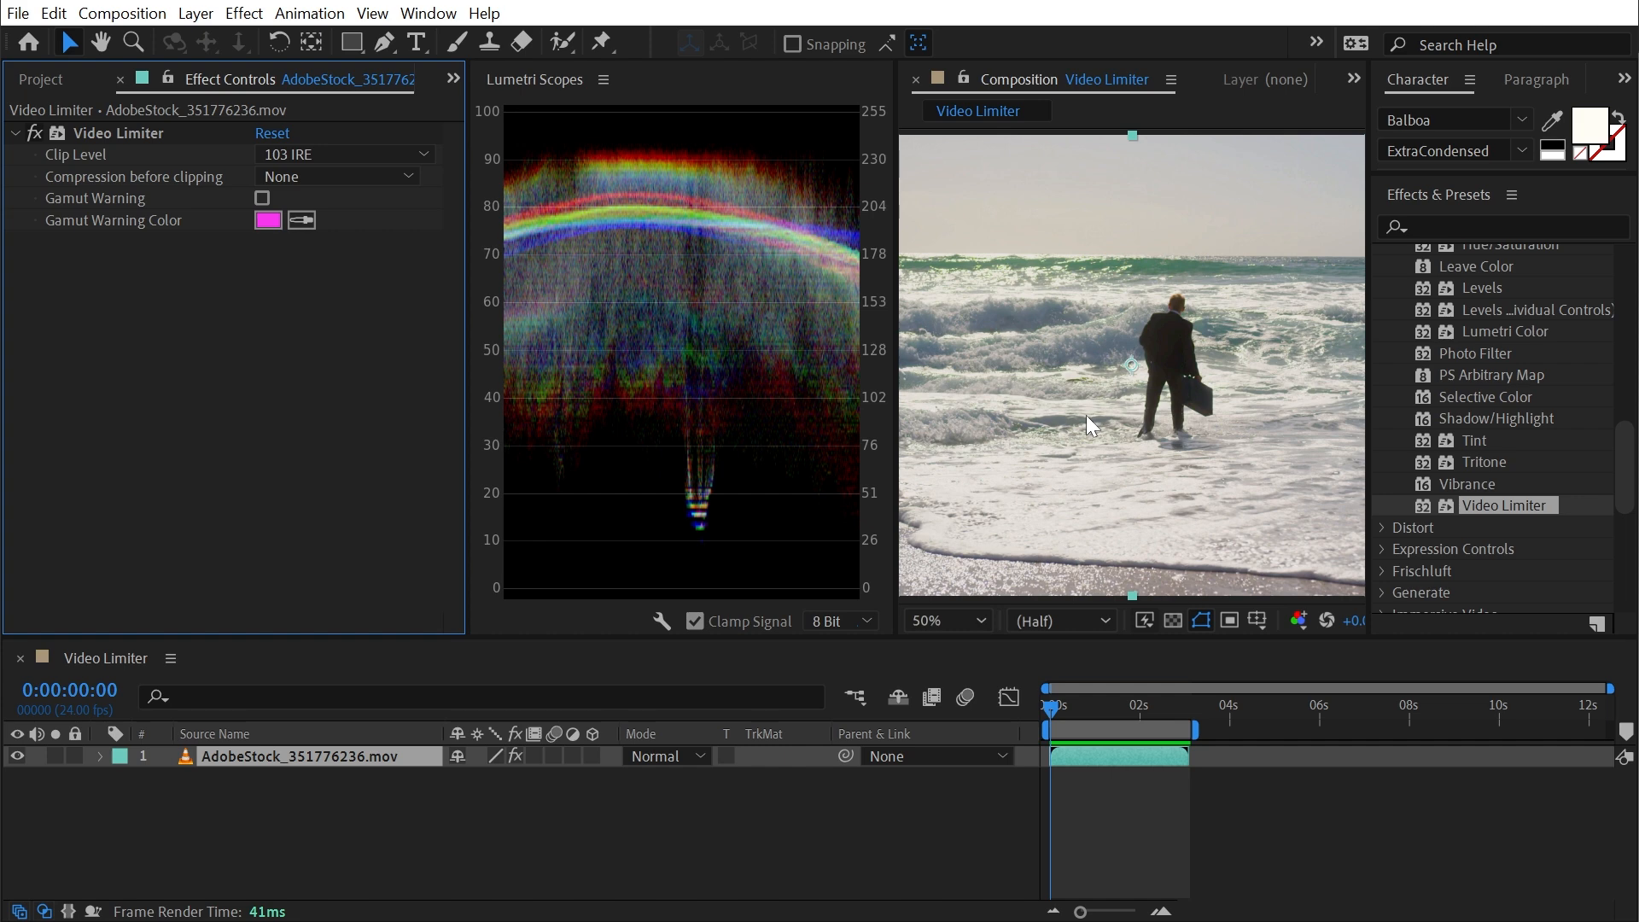
- Apply the Exposure effect above the Video Limiter and set its master exposure to 0.83
scroll(1513, 422, "up", 3)
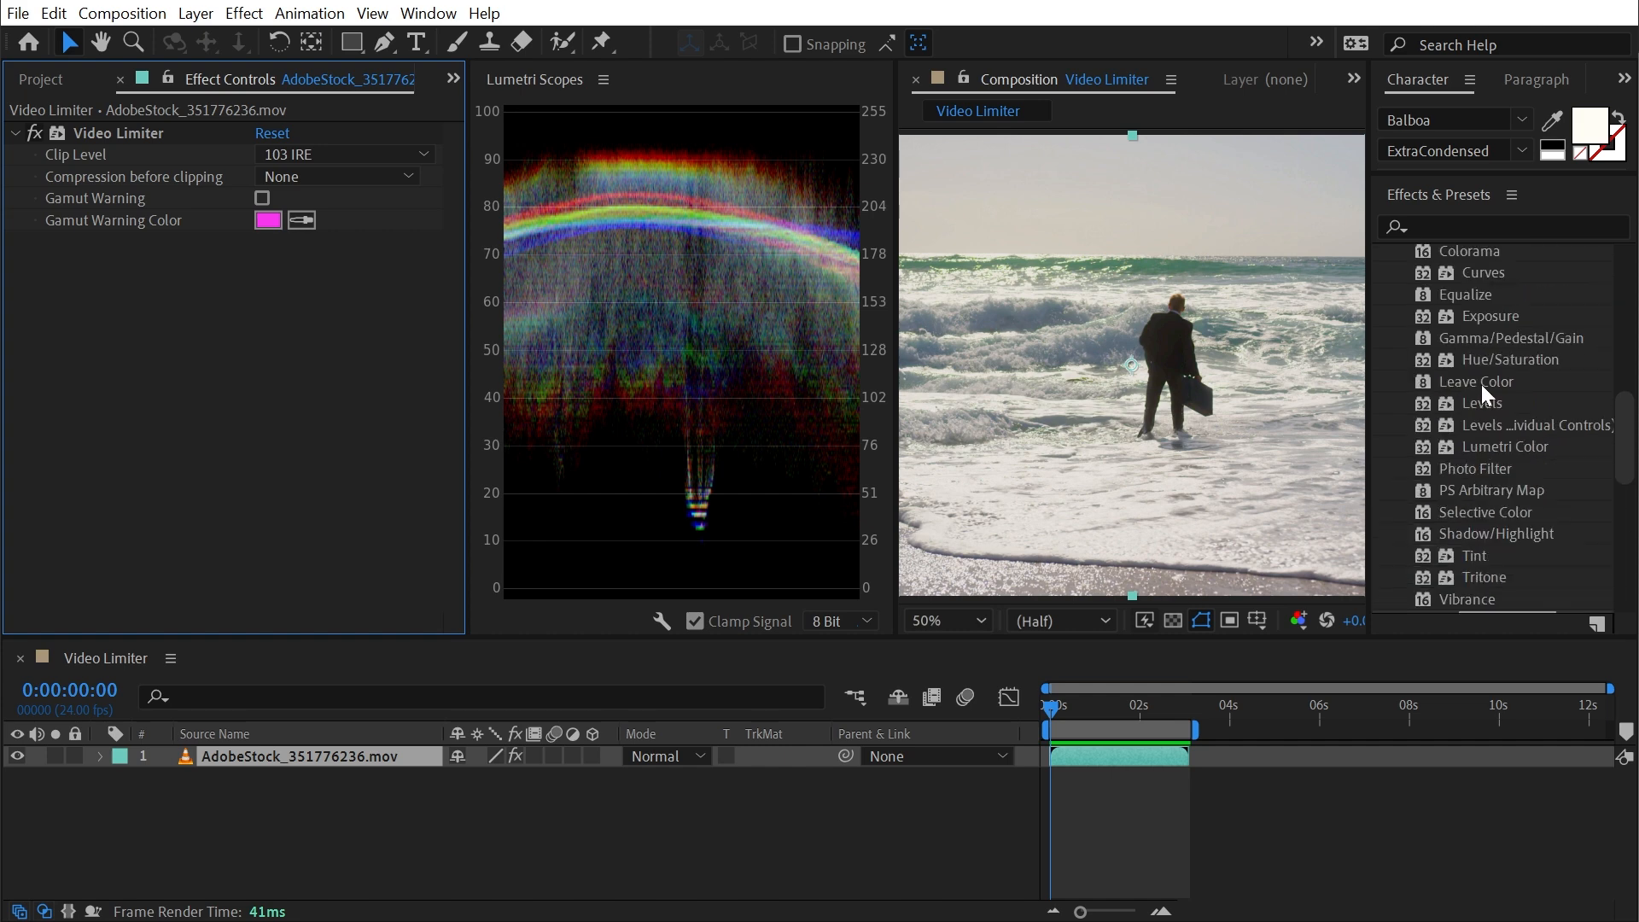
left_click_drag(1509, 316, 137, 133)
left_click_drag(269, 205, 363, 180)
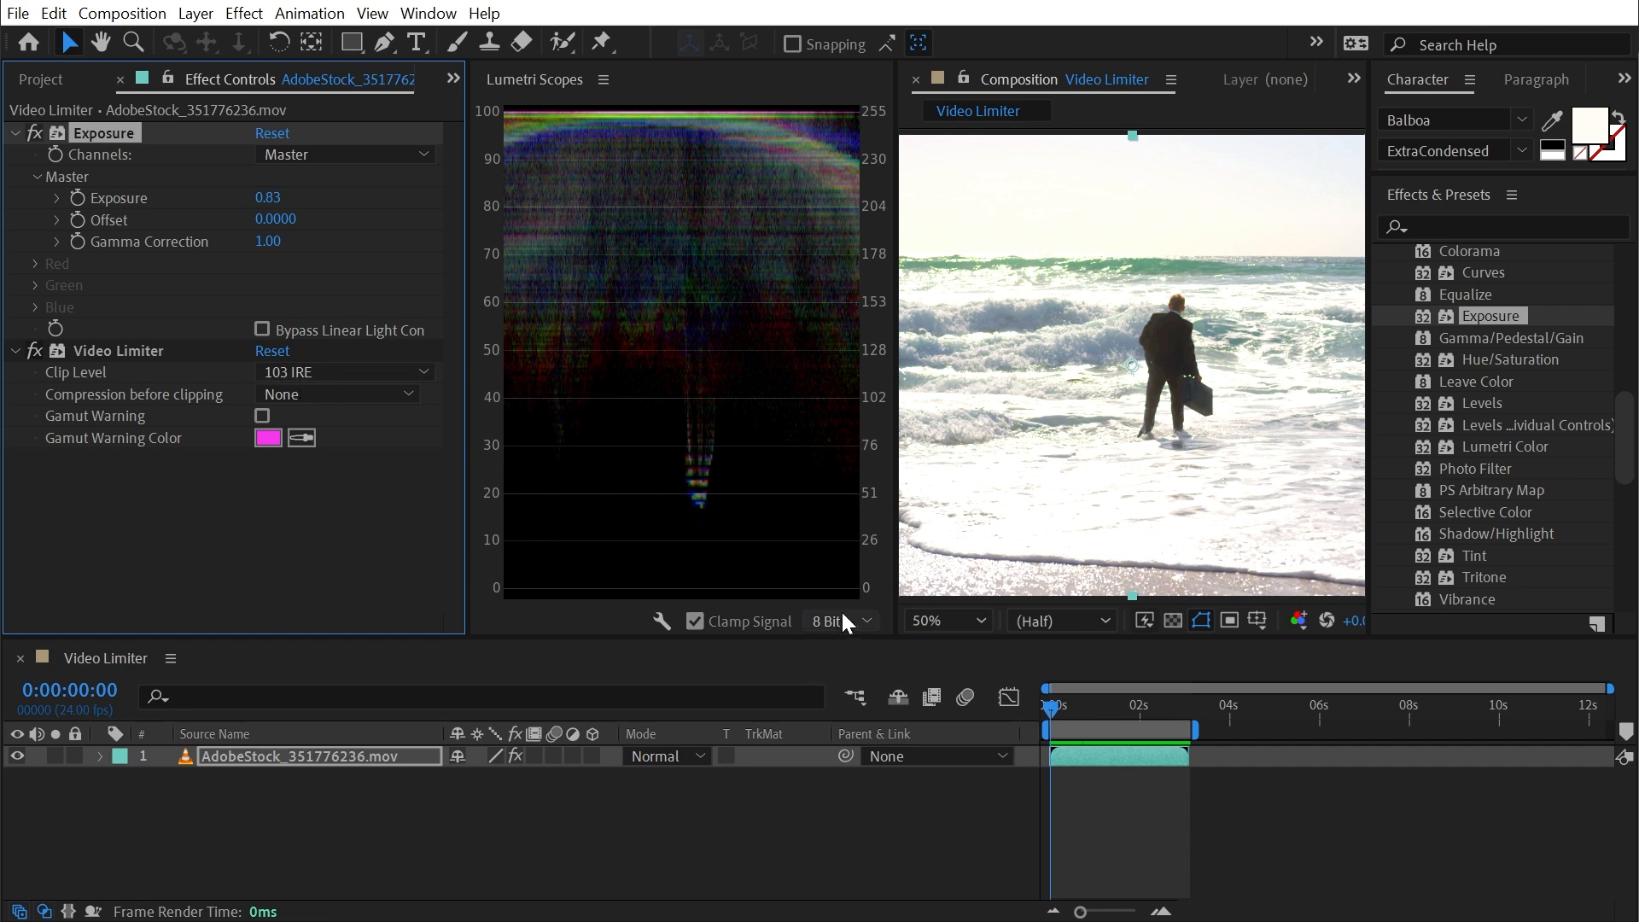
- Set the Video Limiter's clip level to 100 IRE (SMPTE range)
left_click(324, 373)
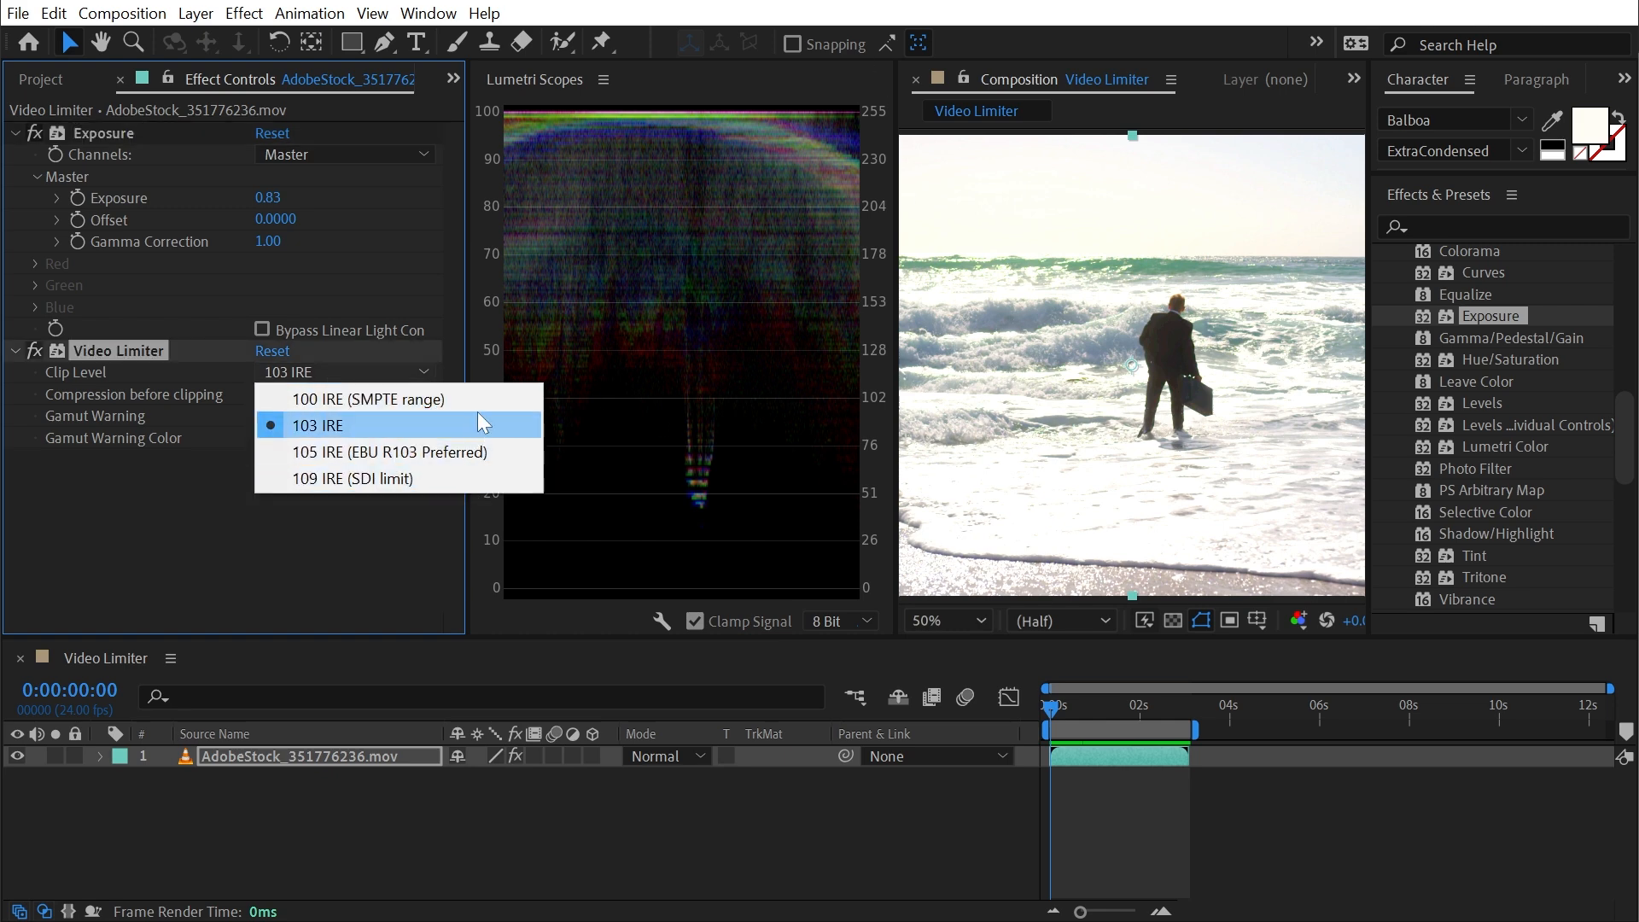
left_click(413, 412)
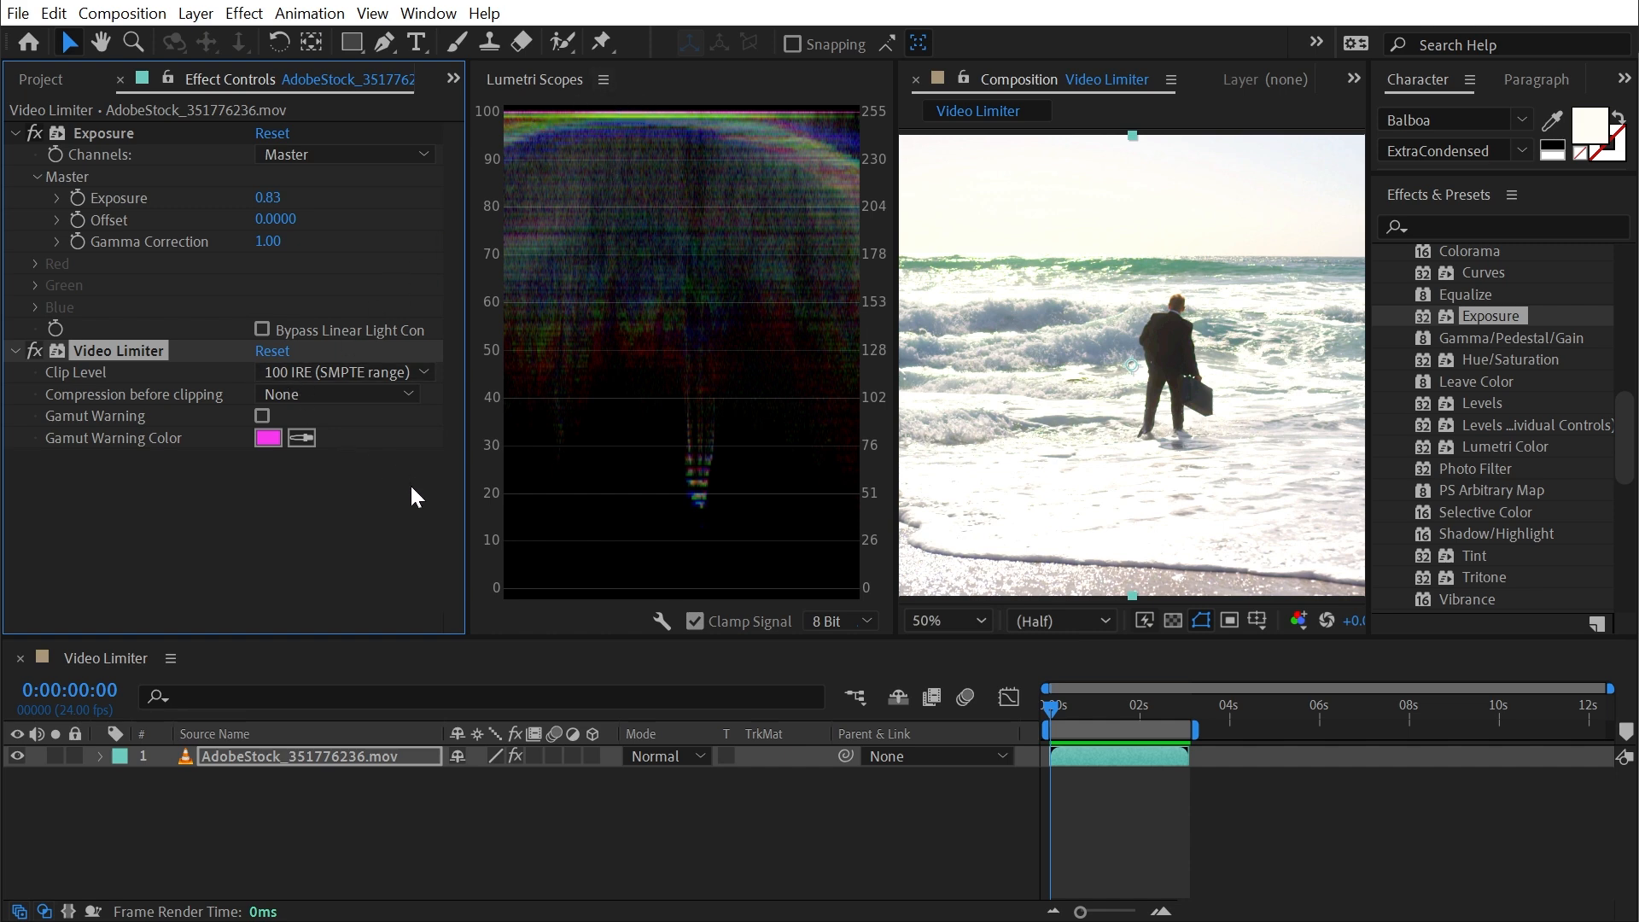
- Set the project color depth to 32 bpc and return to the layer's effect settings
left_click(47, 81)
left_click(163, 625, "alt")
left_click(162, 625, "alt")
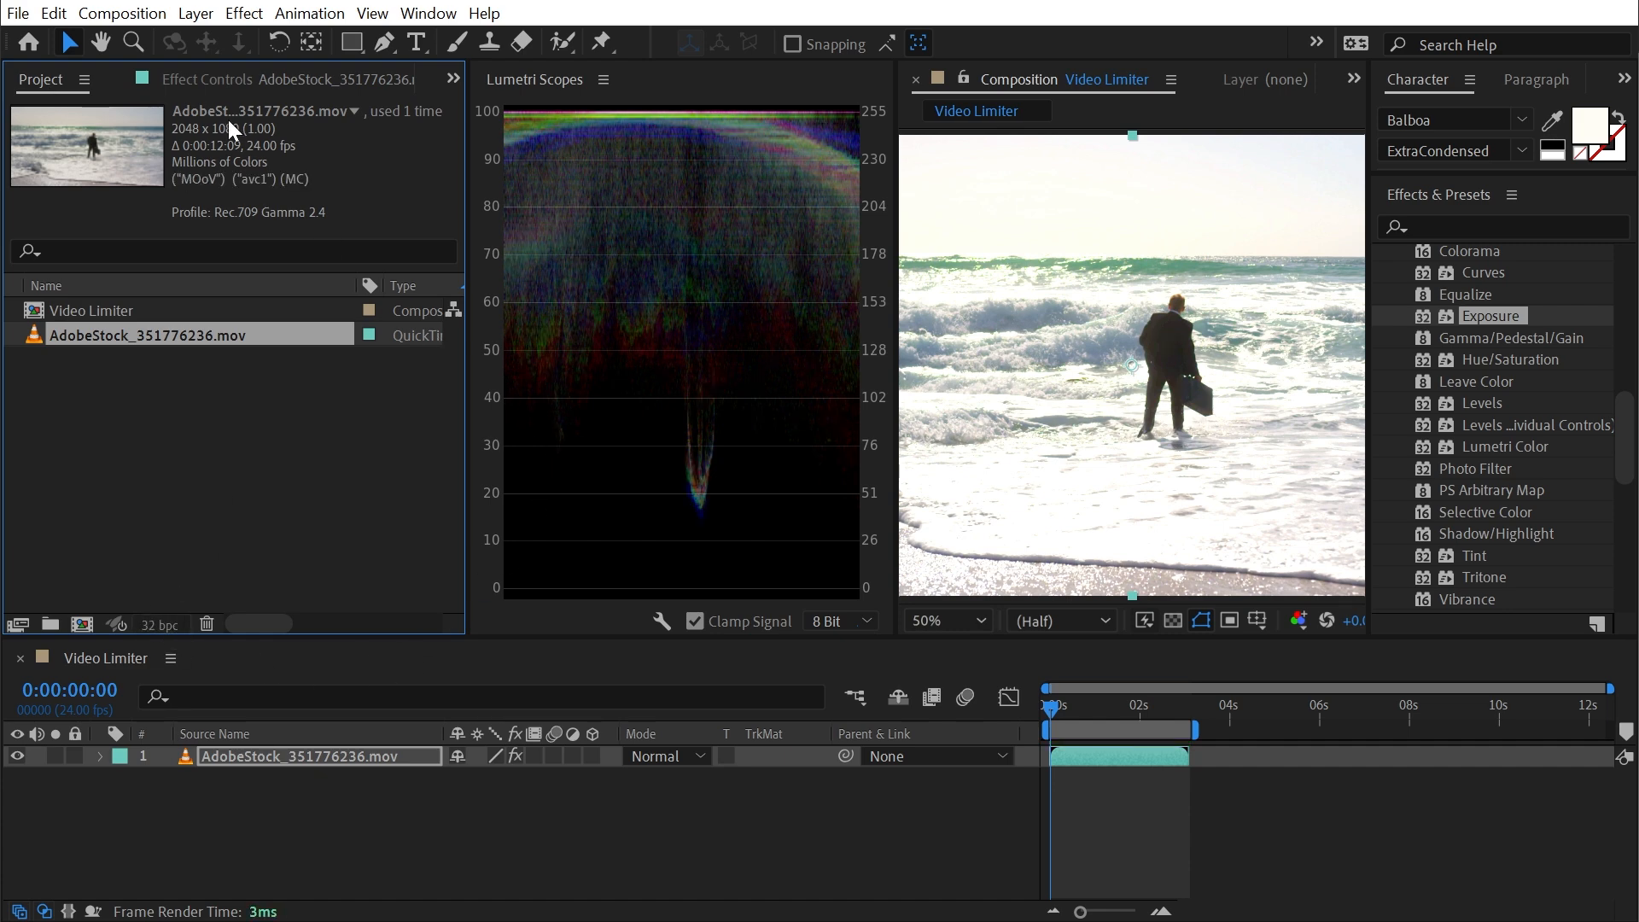
left_click(219, 80)
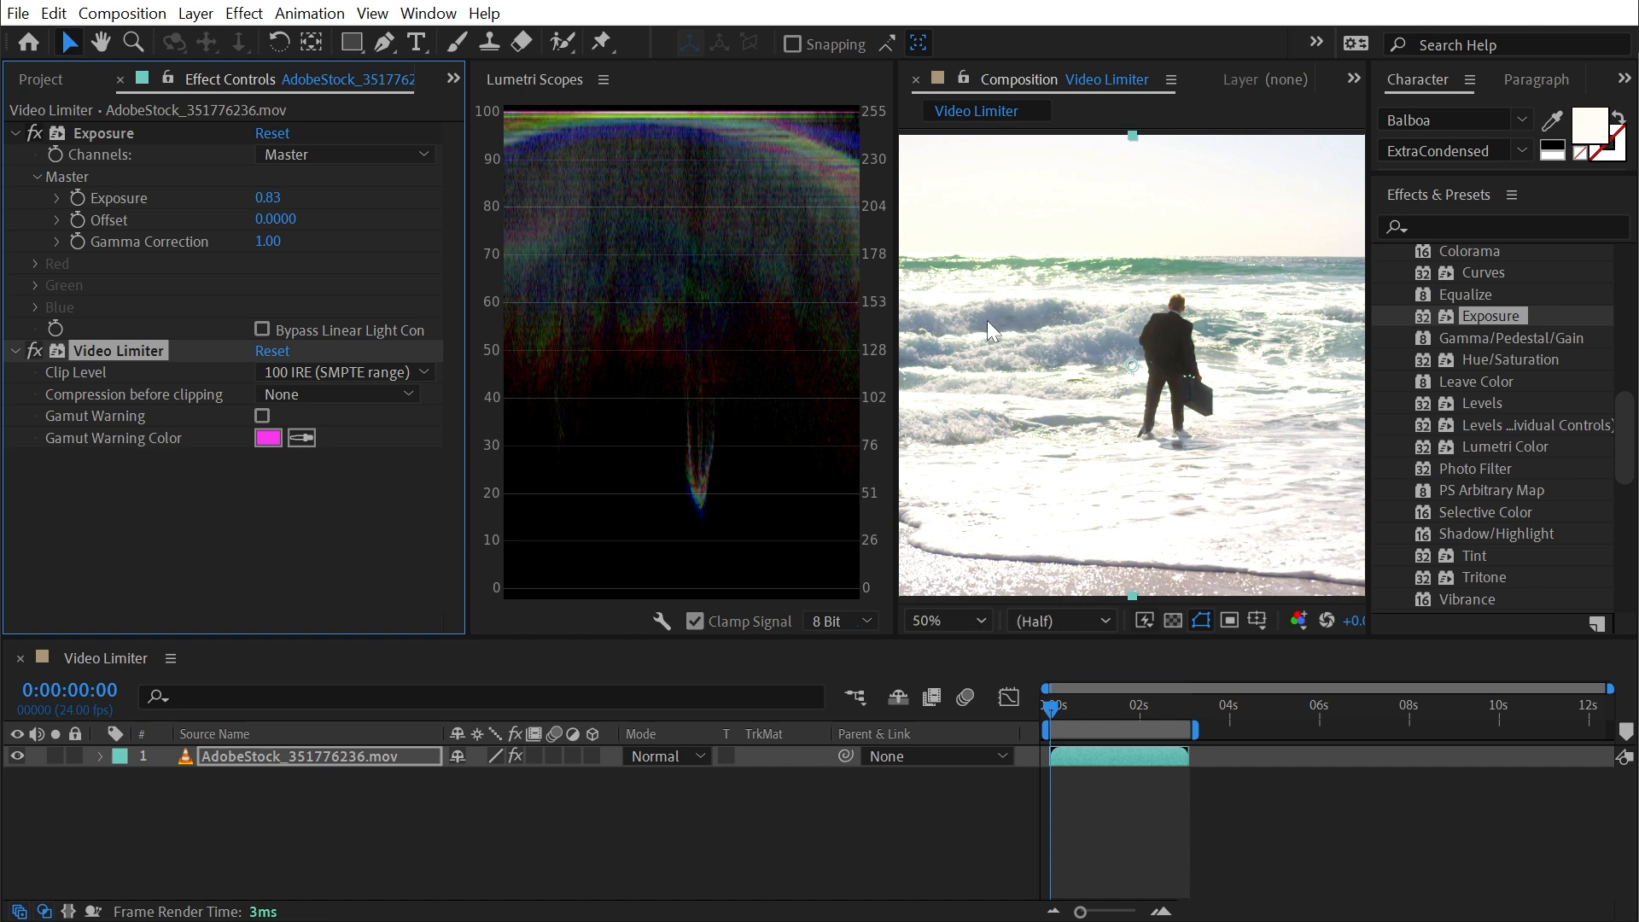
- Toggle the Video Limiter off and on repeatedly to compare the scope's highlights and the image's bright areas
left_click(35, 351)
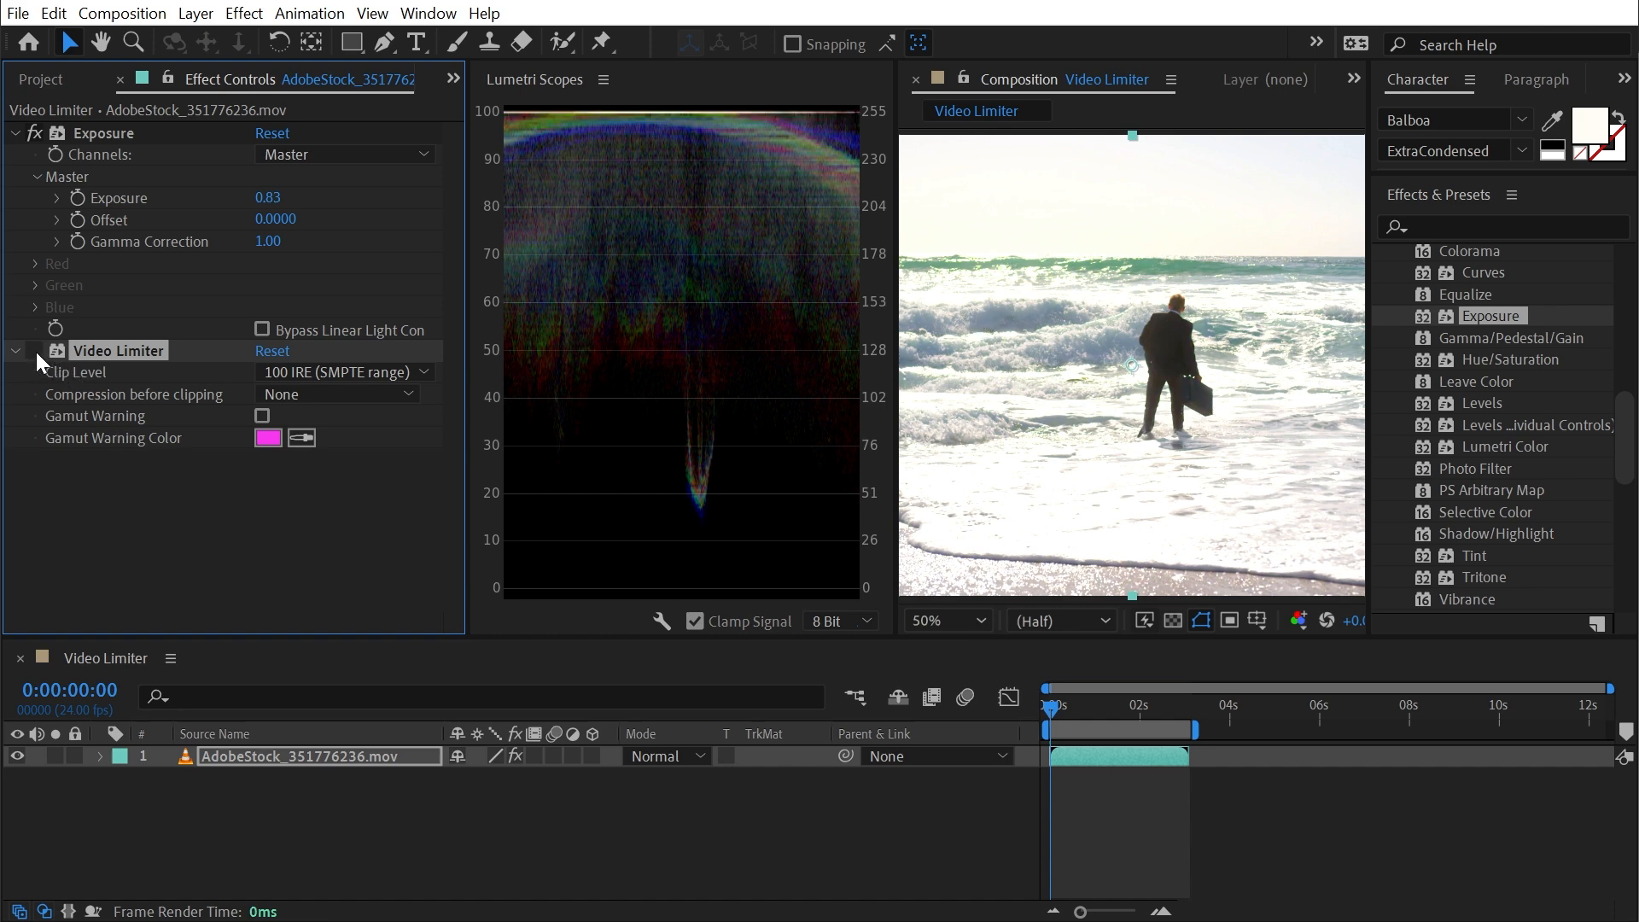
left_click(35, 351)
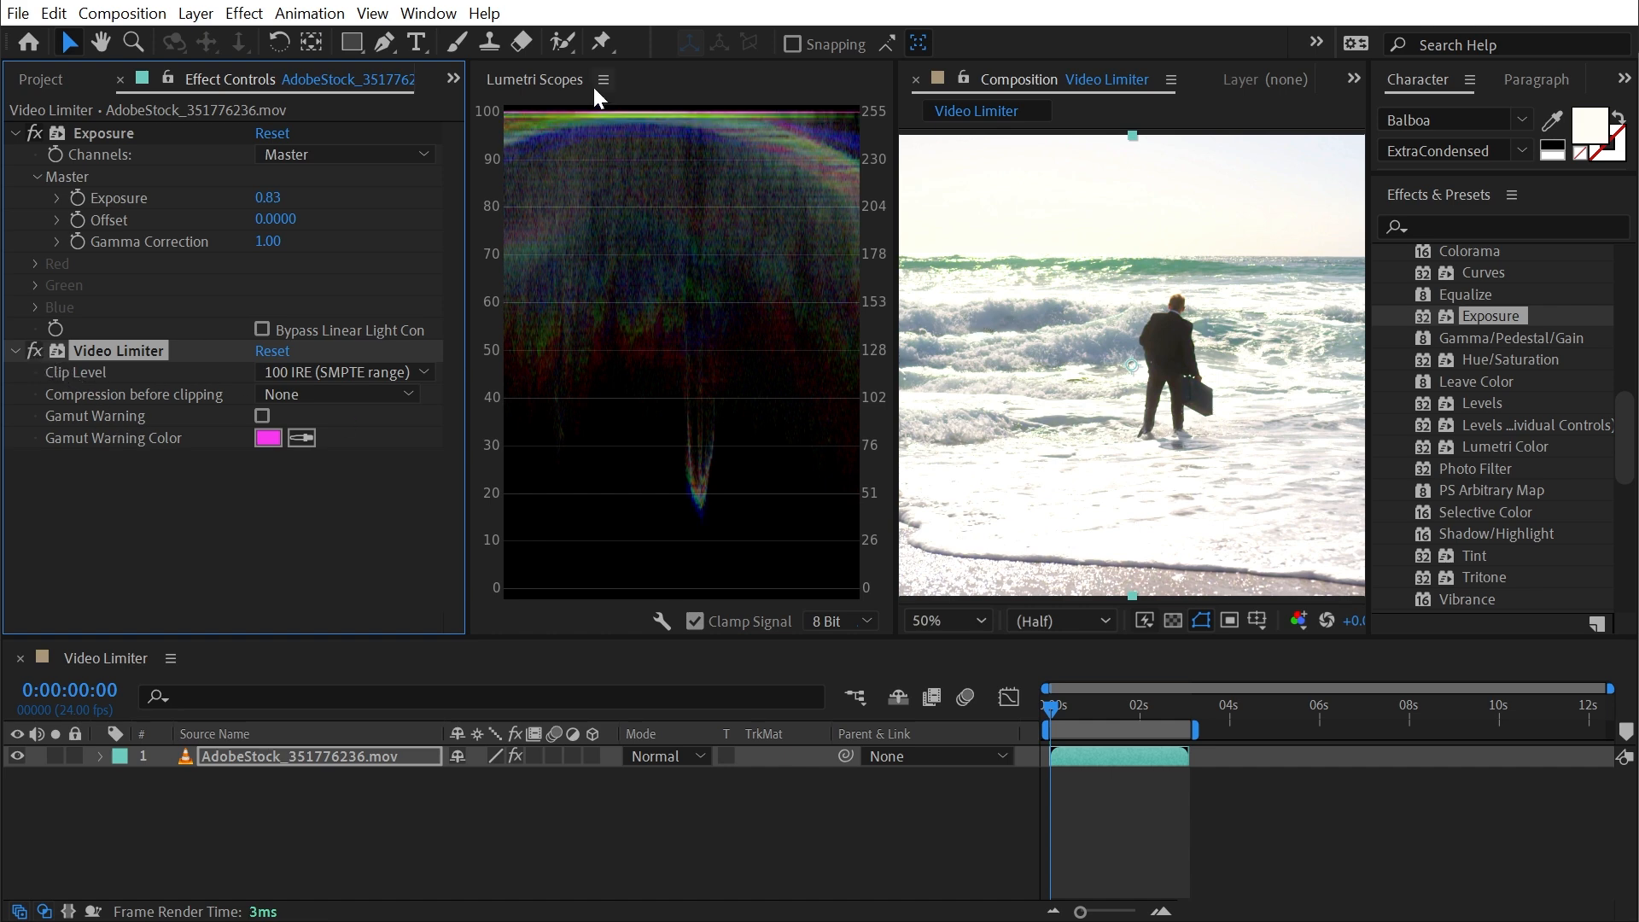
left_click(35, 350)
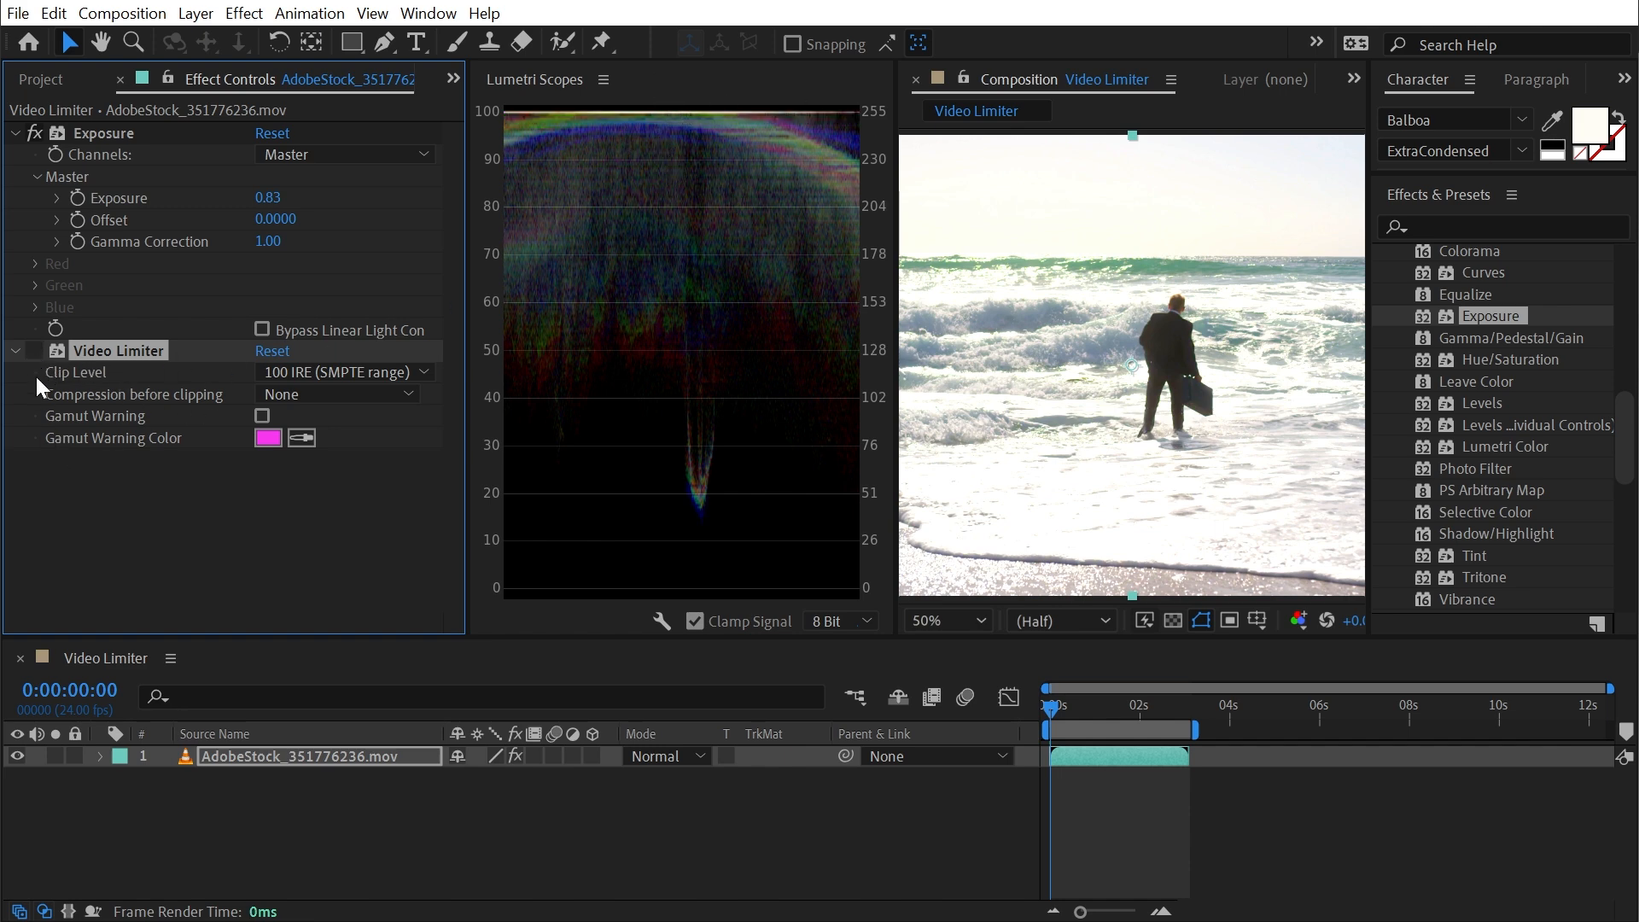
left_click(35, 351)
left_click(35, 351)
key("space")
left_click_drag(1093, 287, 1195, 301)
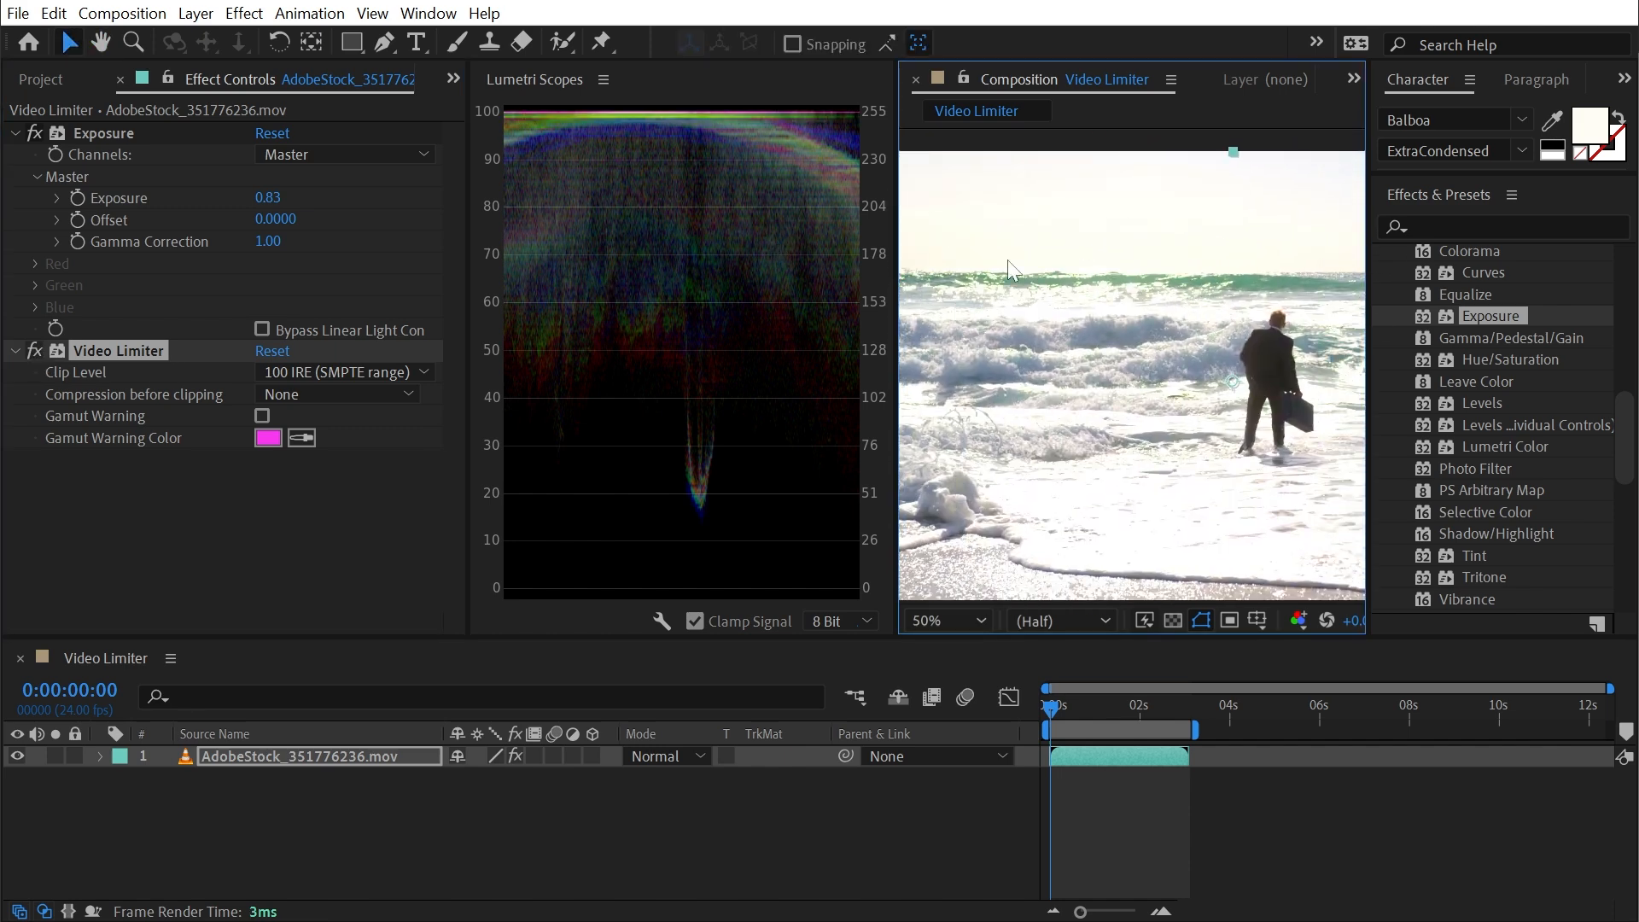
left_click(31, 349)
left_click(31, 349)
left_click(34, 349)
left_click(37, 350)
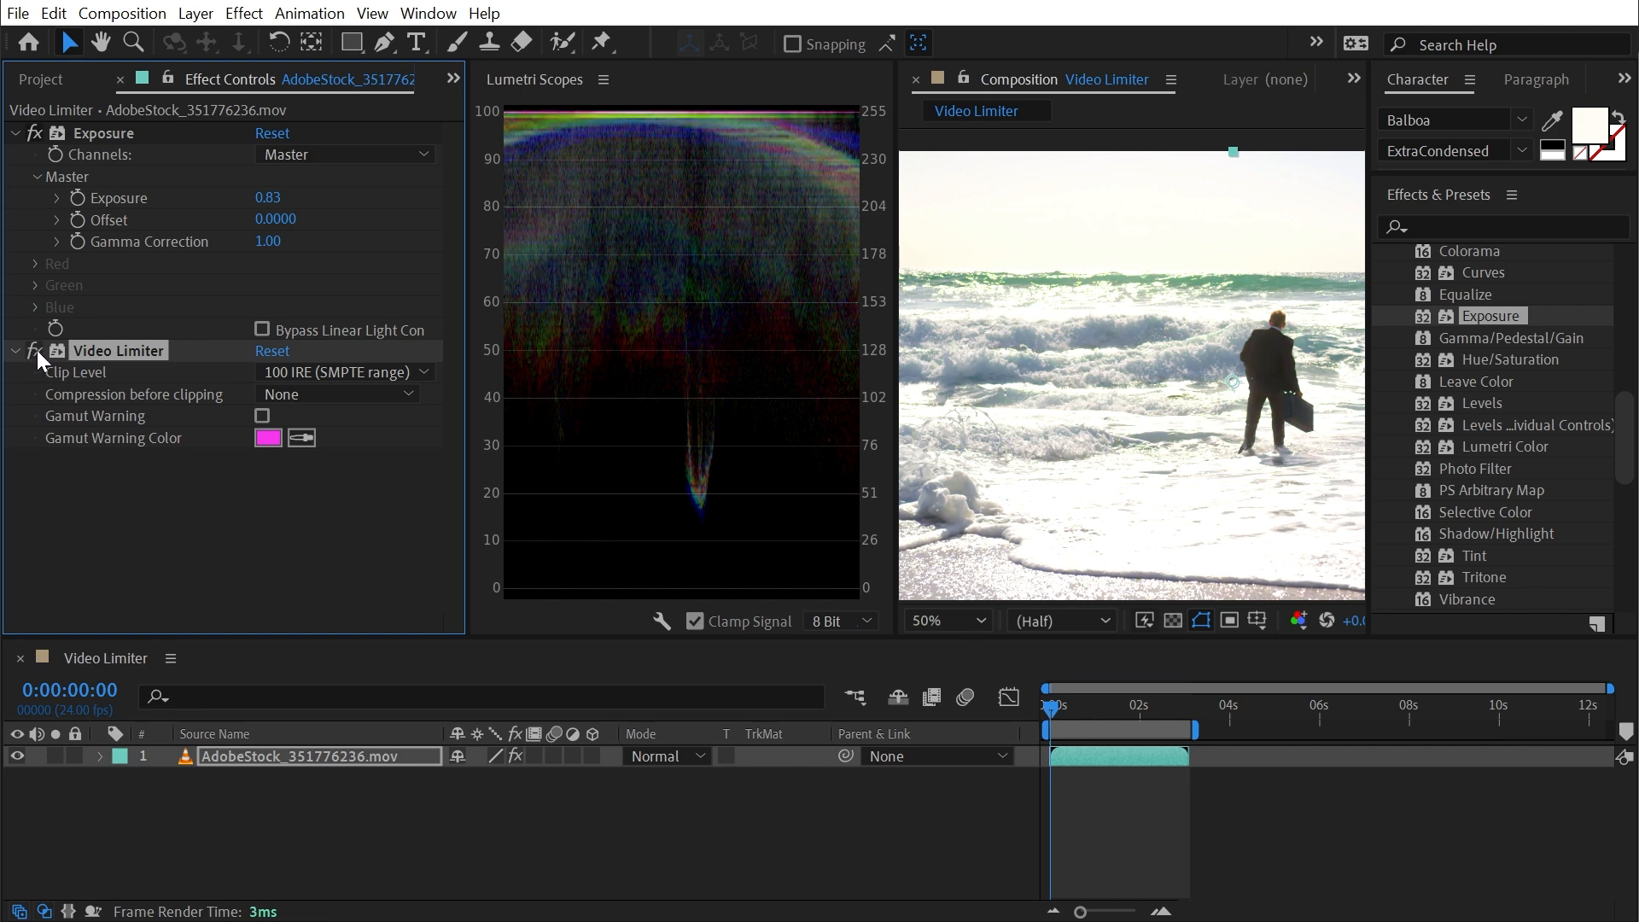
- Enable the Video Limiter's Gamut Warning and examine the flagged areas of the image
left_click(261, 416)
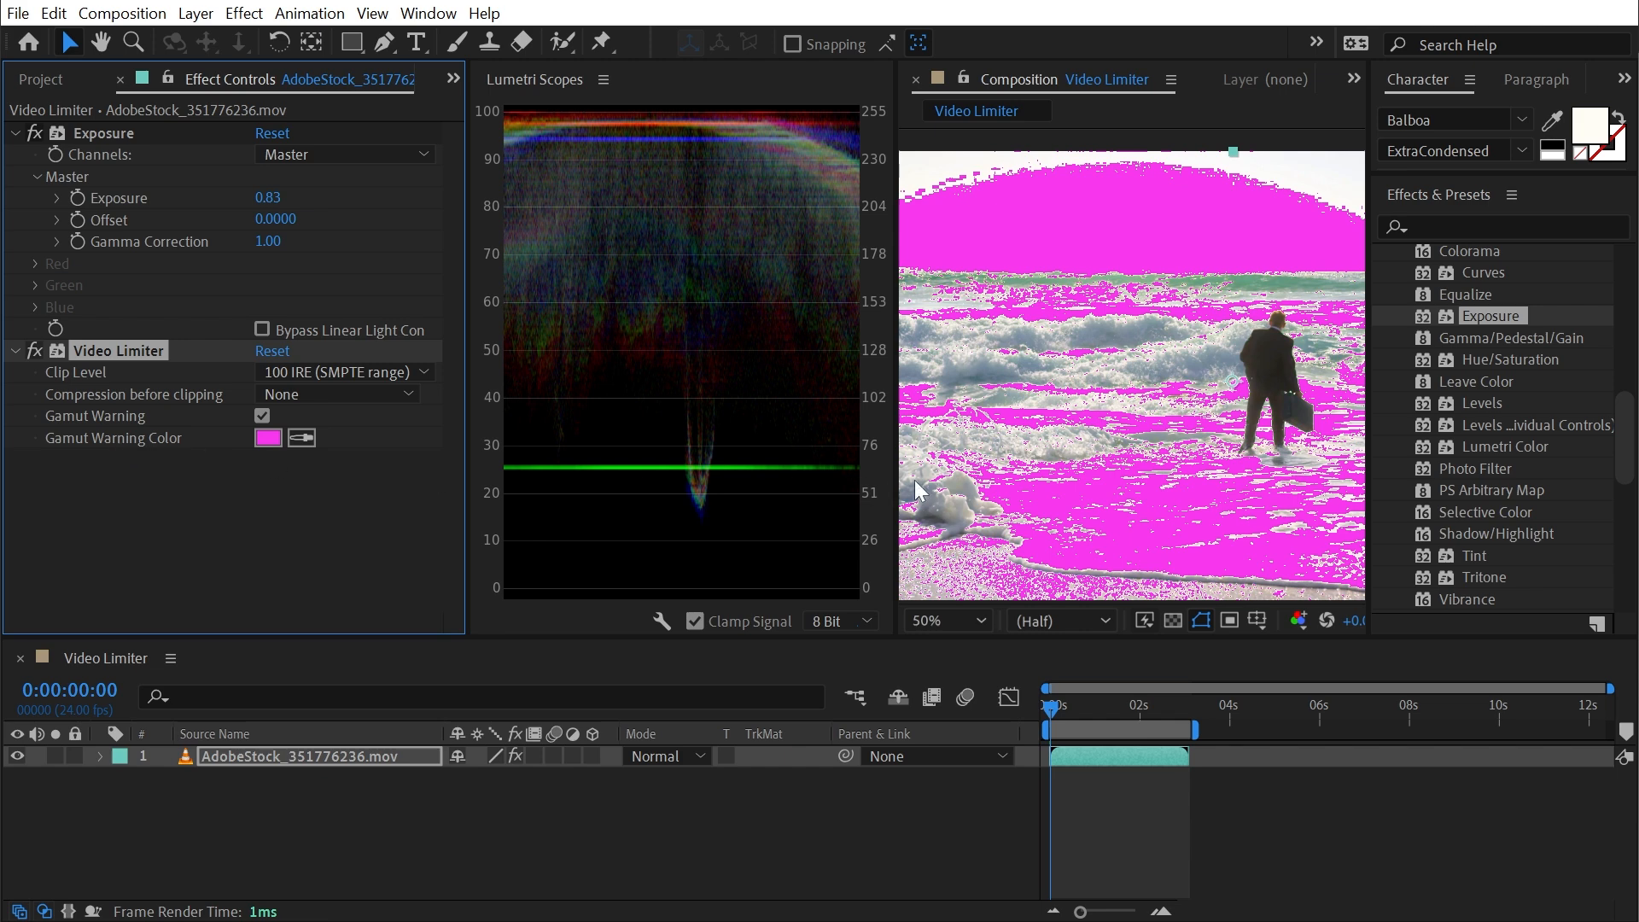
left_click_drag(979, 334, 1097, 348)
left_click_drag(1223, 342, 982, 350)
key("v")
left_click(726, 435)
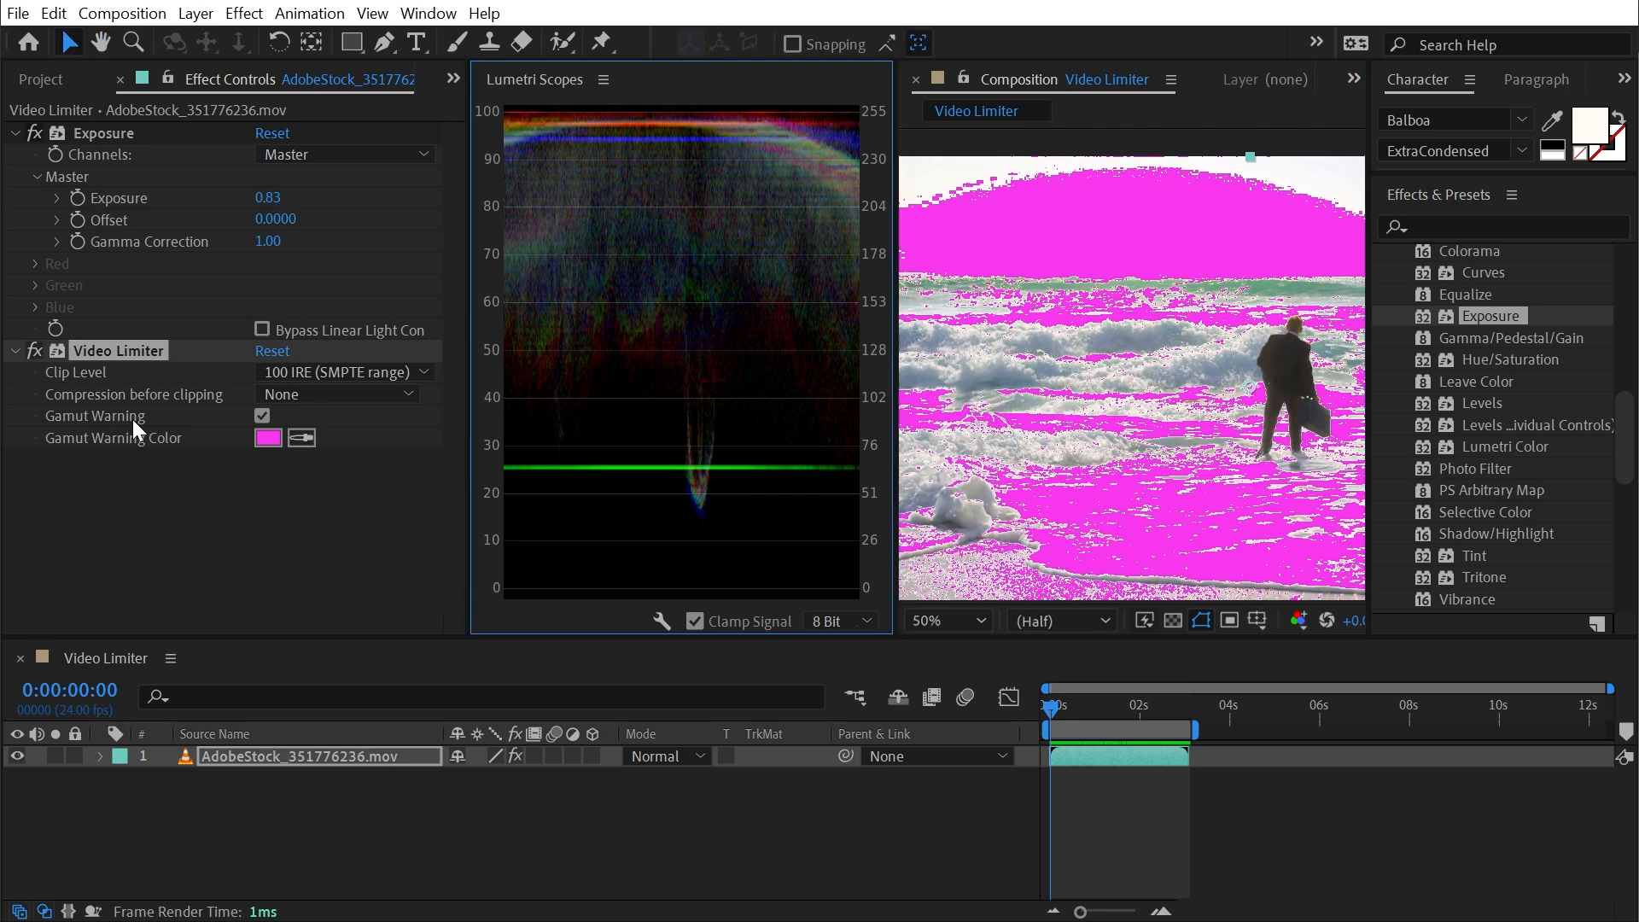
left_click(415, 536)
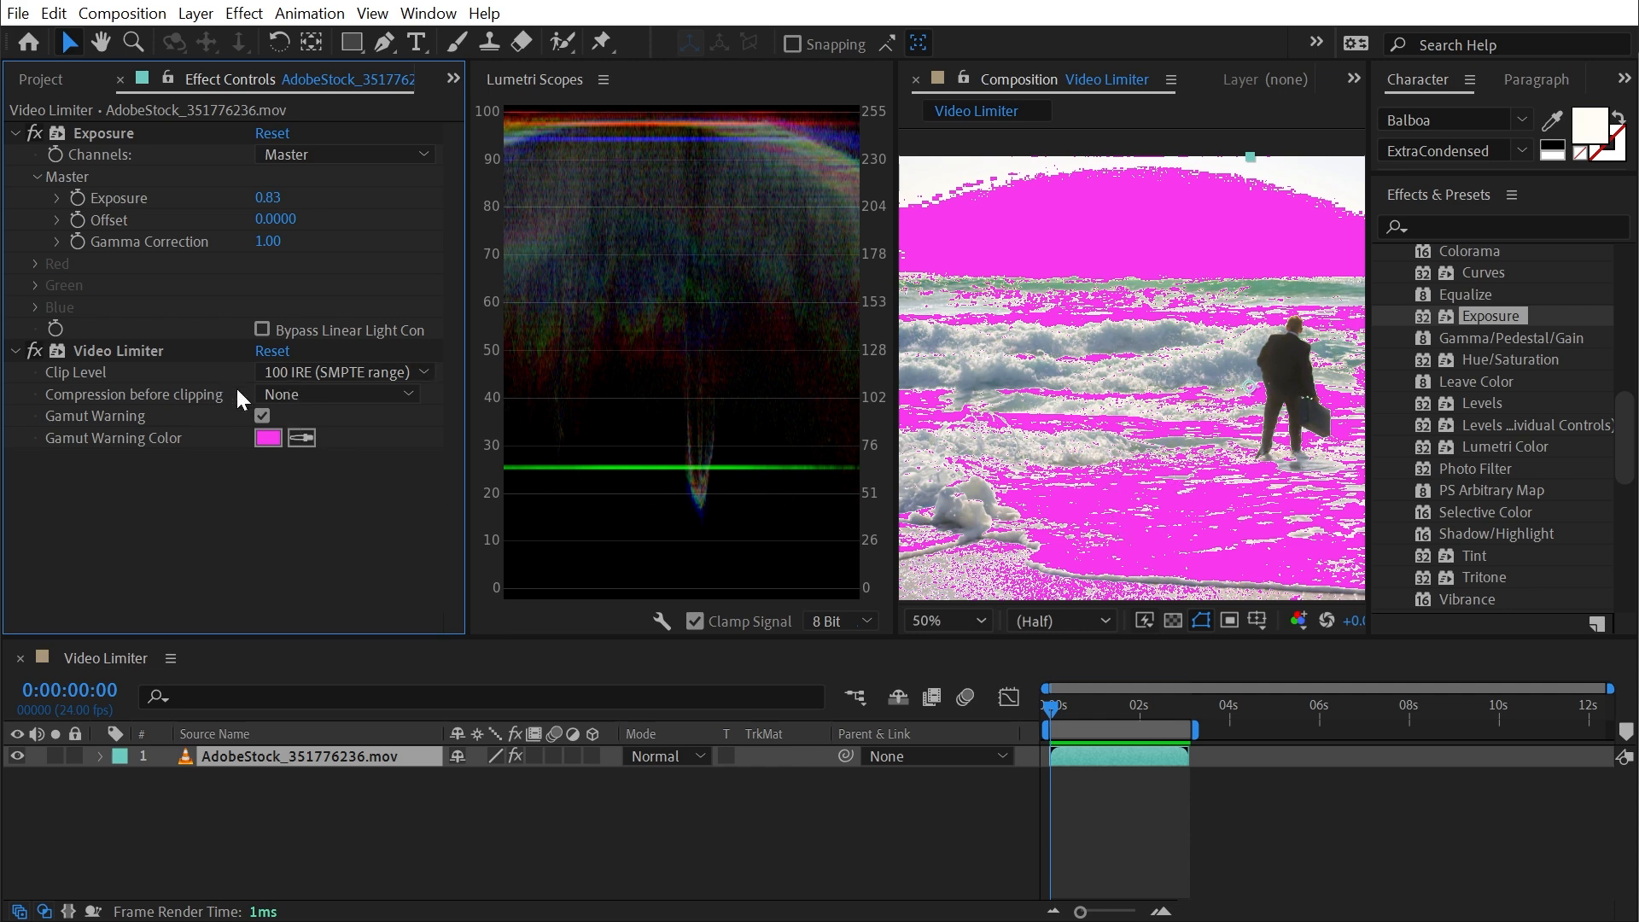
- Lower the Exposure effect's master exposure to 0.15 and inspect the waves closely for gamut warnings
left_click_drag(267, 198, 175, 202)
scroll(1144, 393, "up", 4)
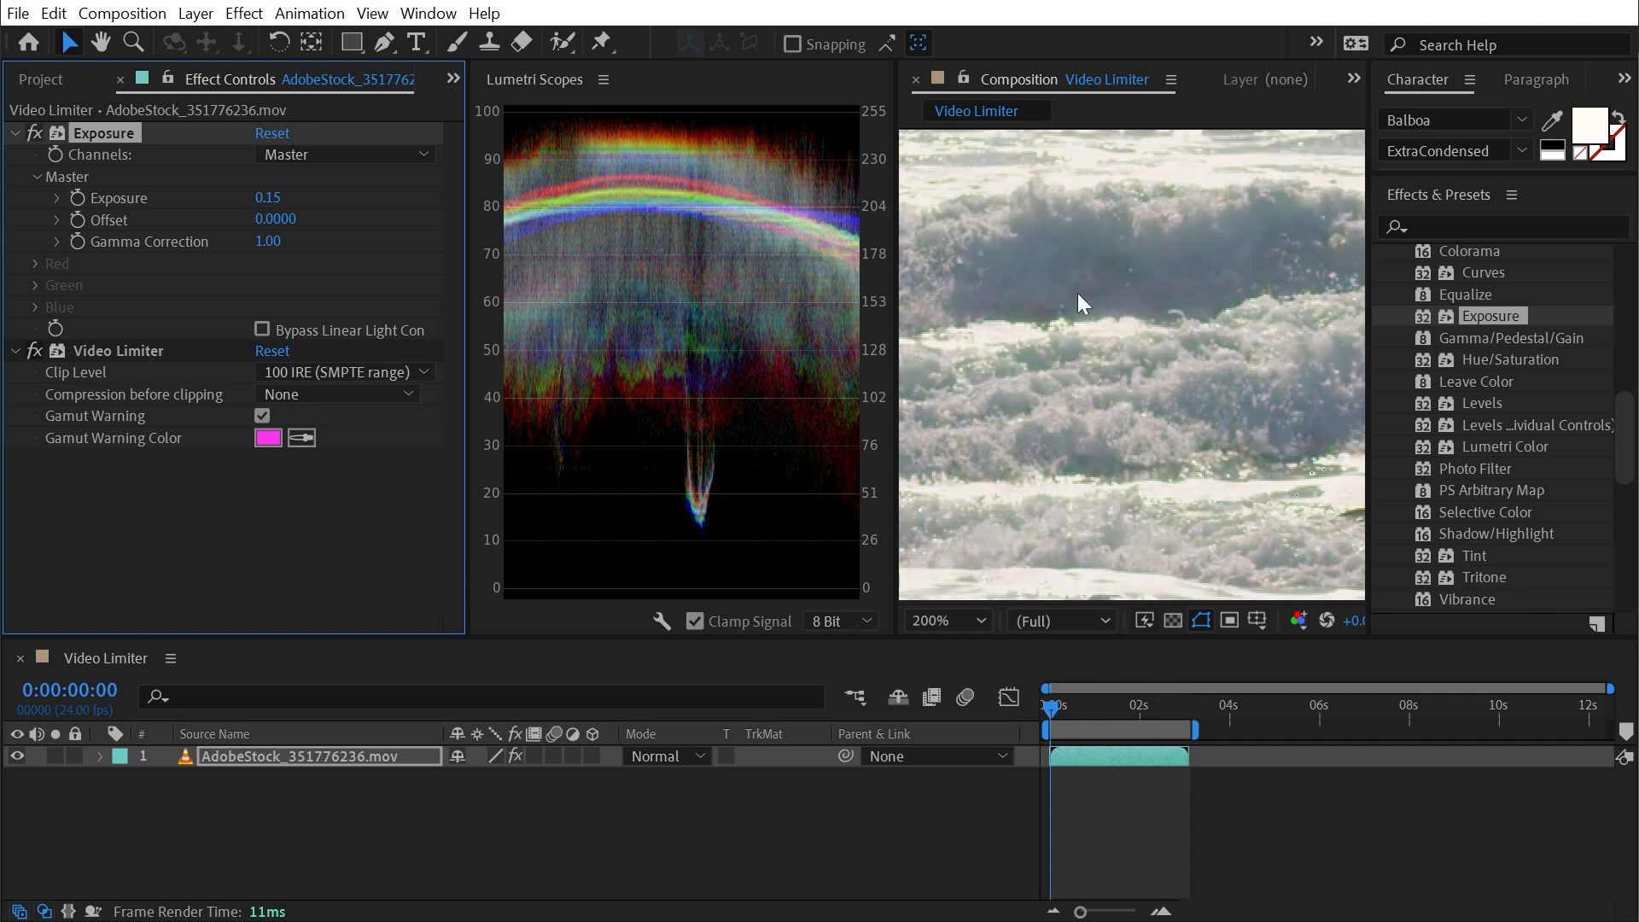
scroll(1011, 335, "down", 4)
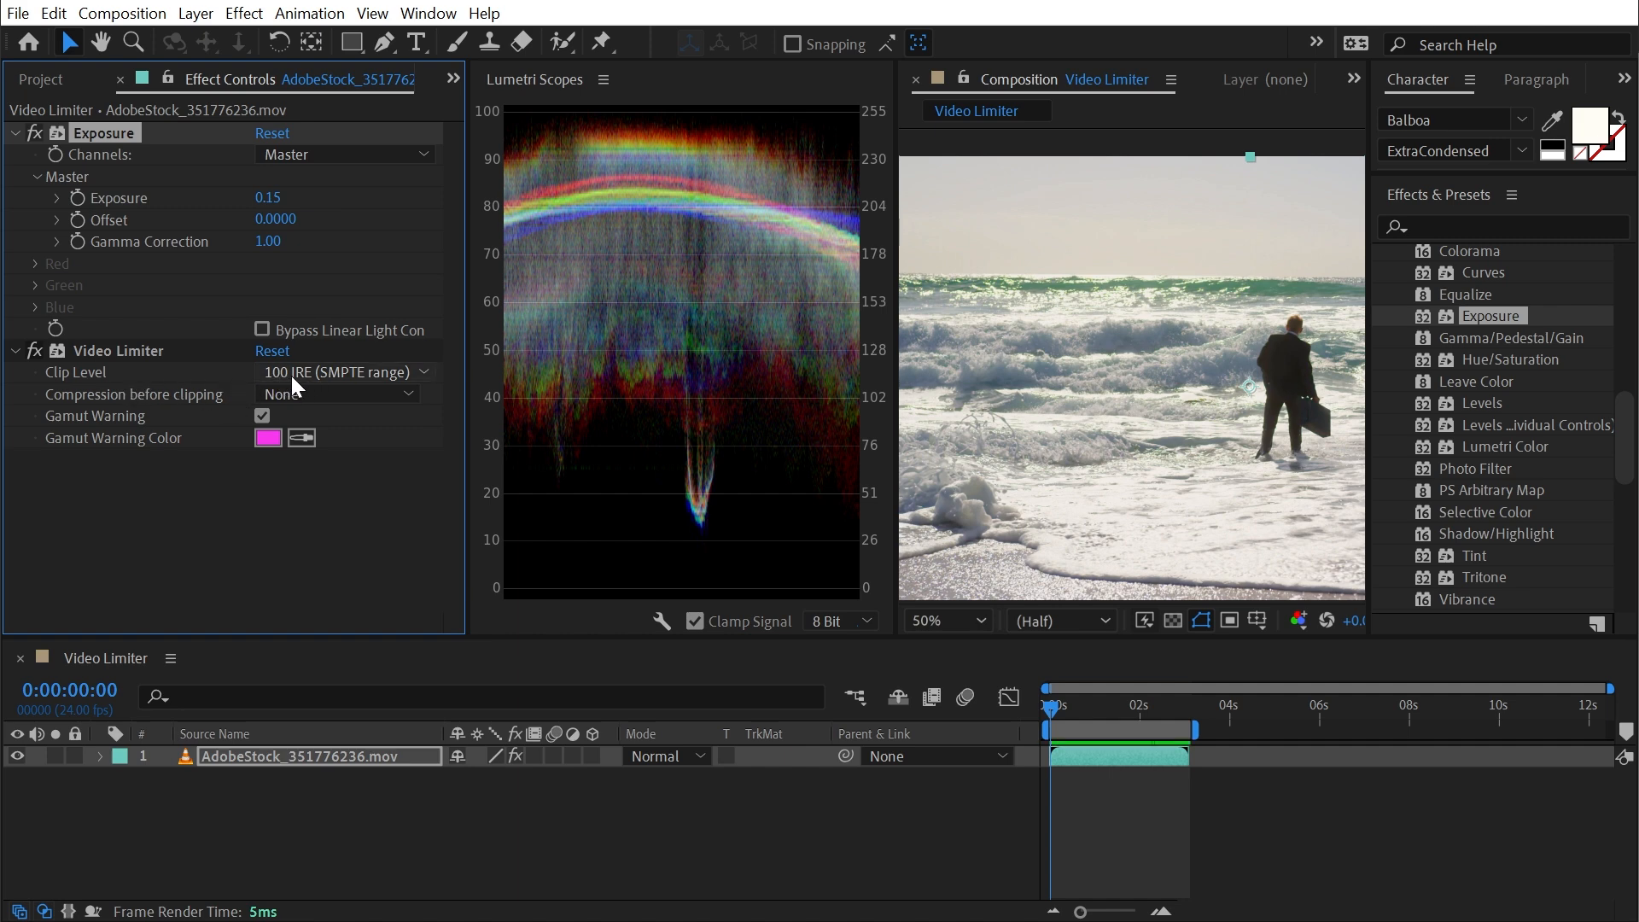
- Raise the Exposure effect's master exposure to 0.77 with the Video Limiter's Gamut Warning on
left_click(110, 355)
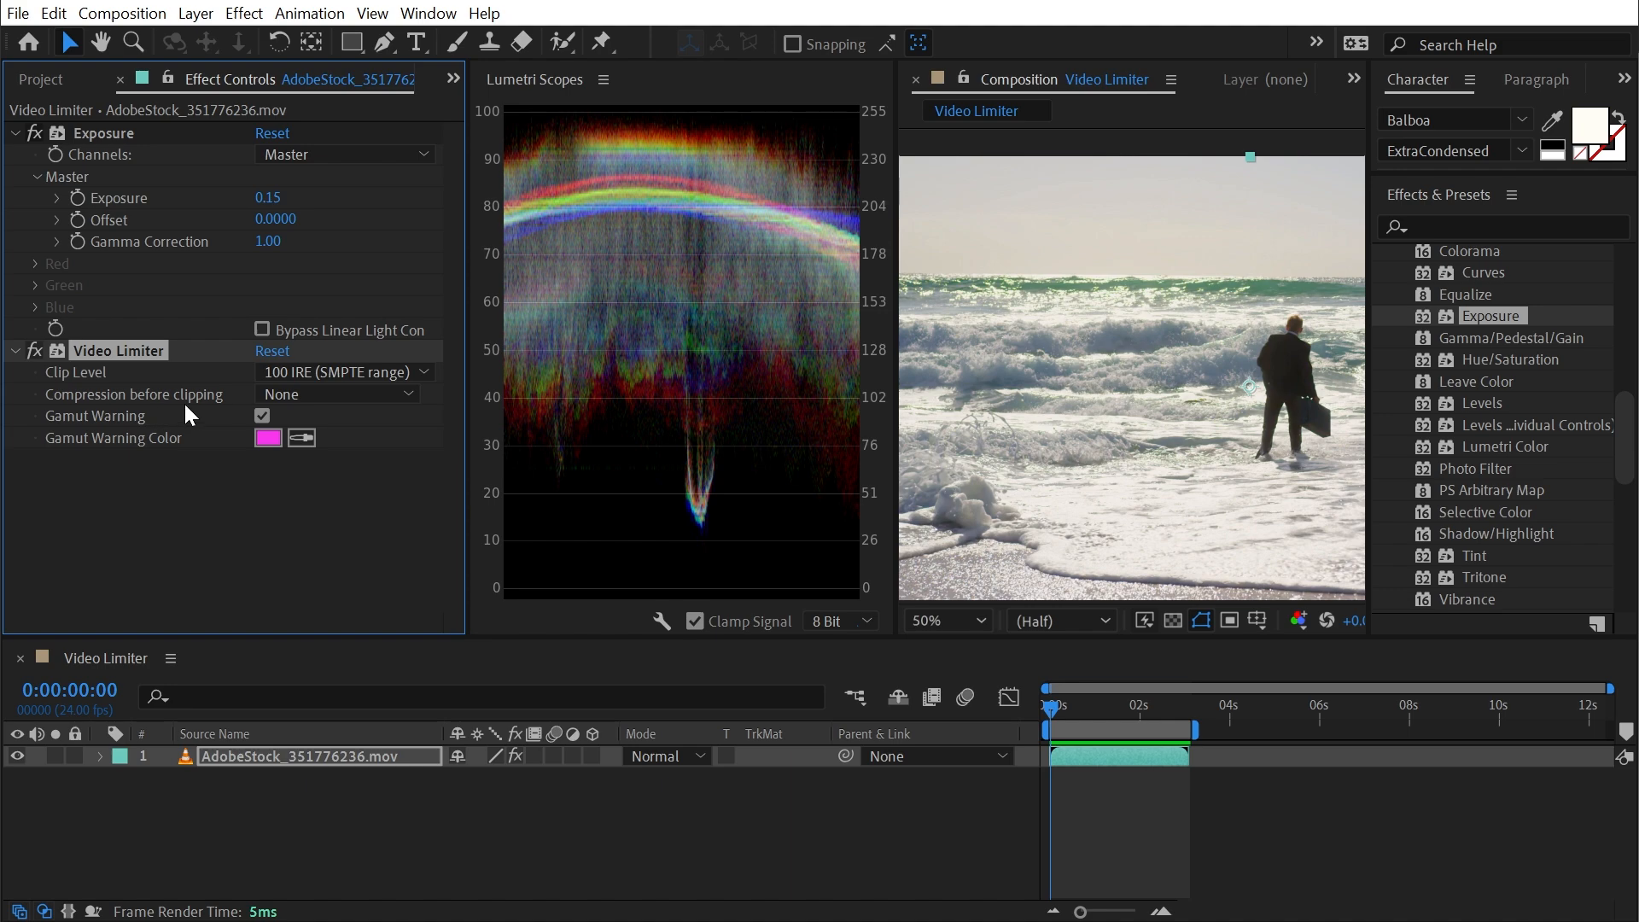
left_click(261, 414)
left_click_drag(268, 197, 331, 183)
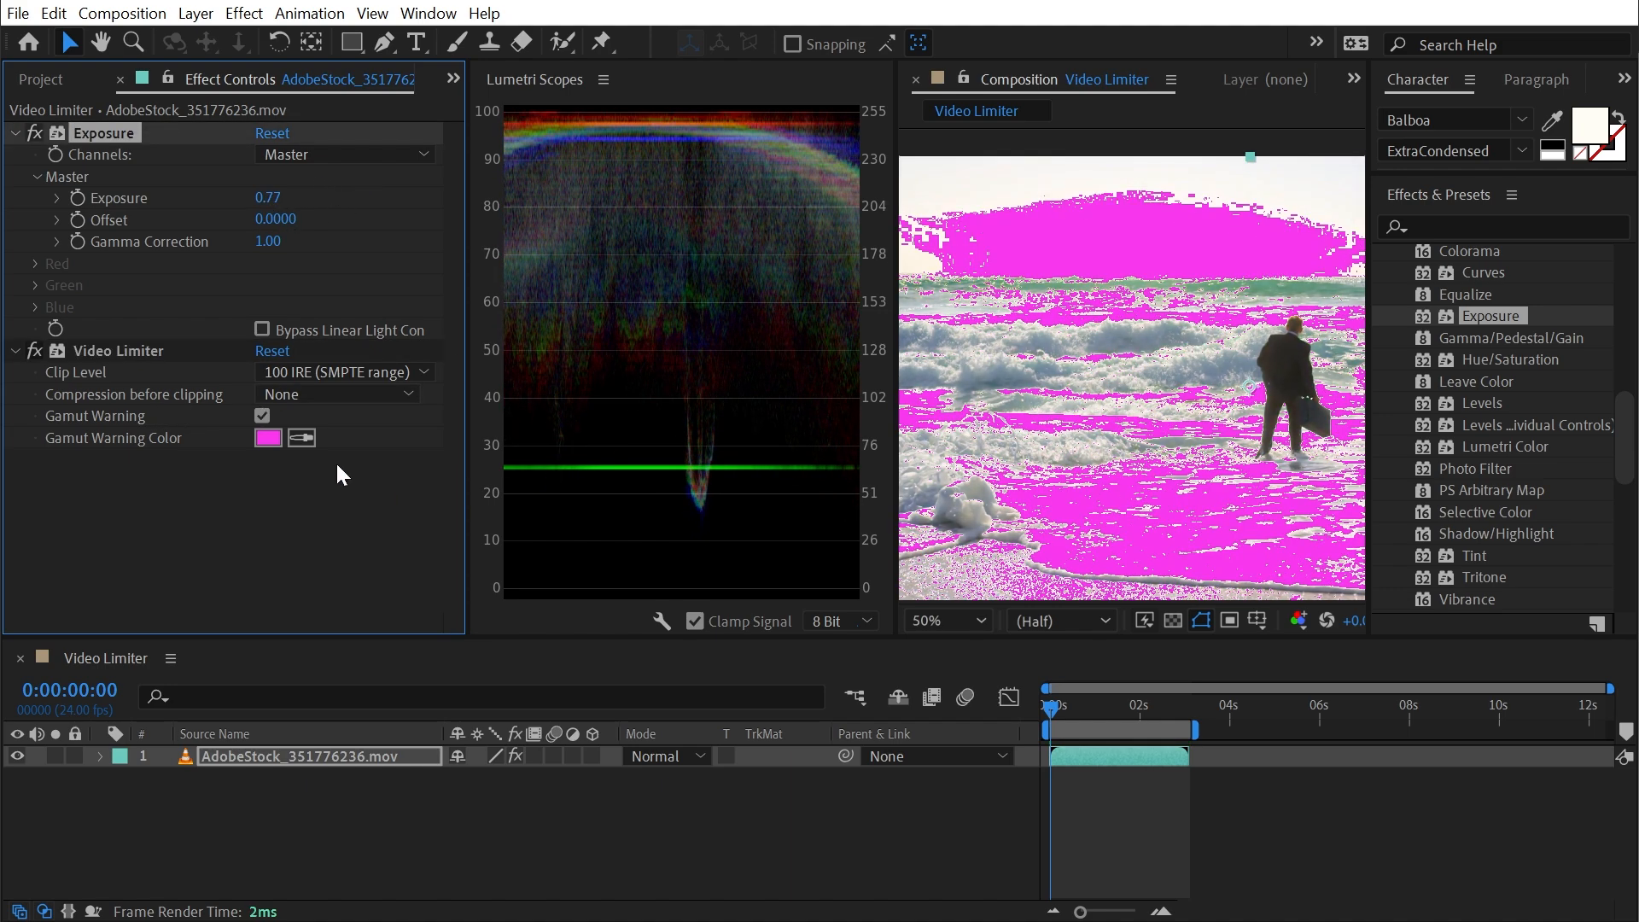
- Turn off the Gamut Warning and step the Video Limiter's compression before clipping through 3%, 5%, 10% and finally 20%
left_click(261, 413)
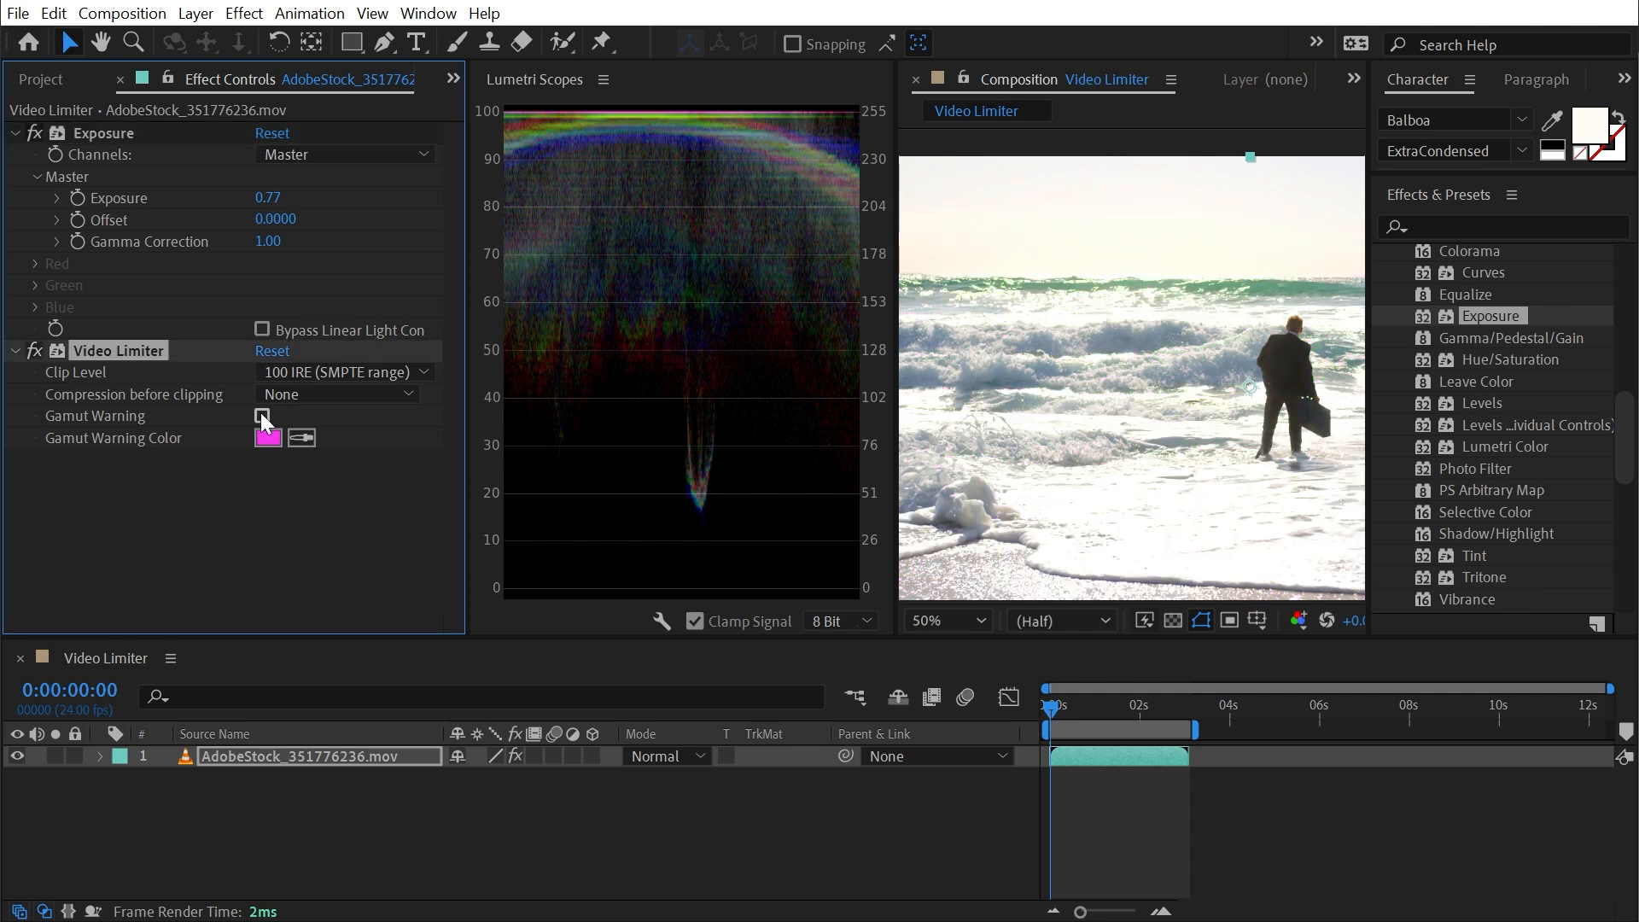
left_click(295, 395)
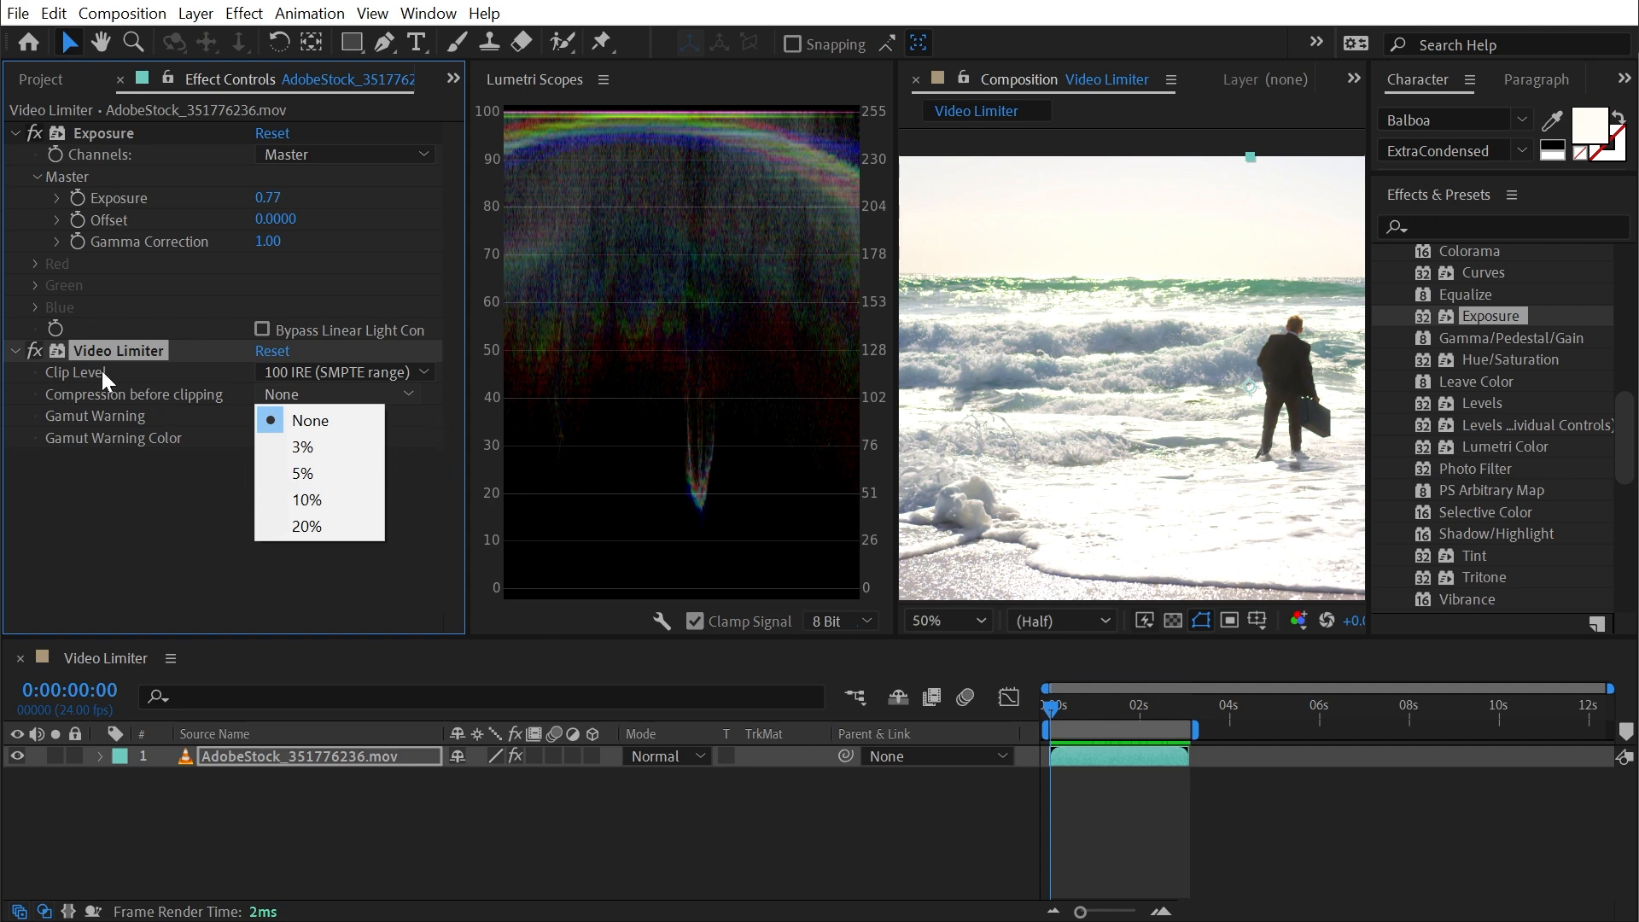
left_click(361, 448)
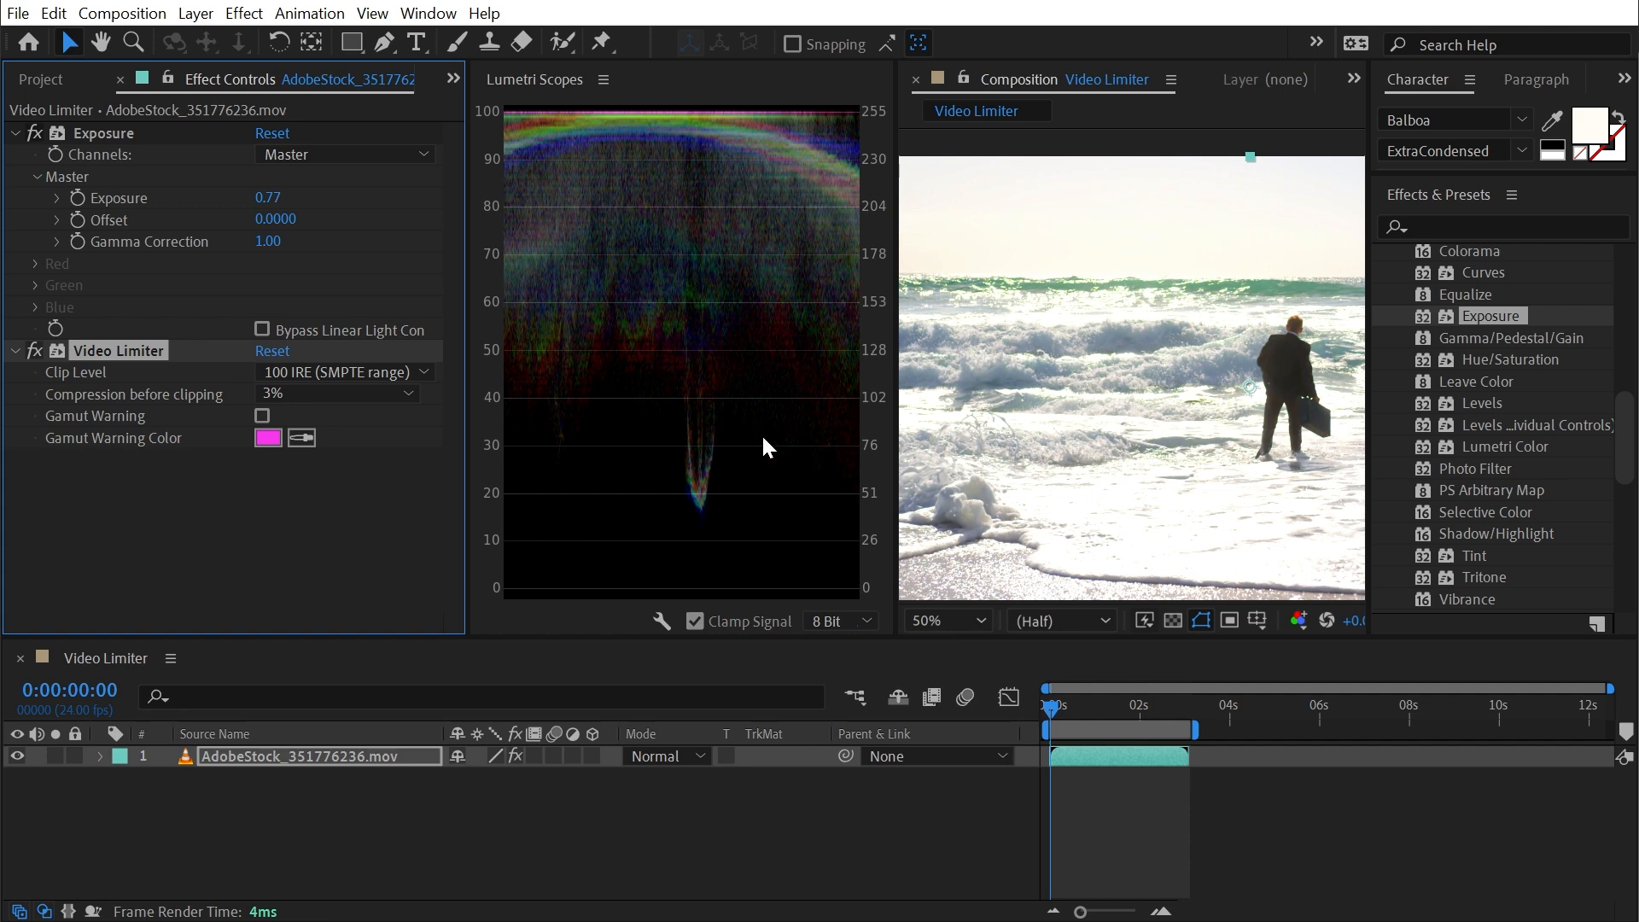
left_click(371, 394)
left_click(336, 469)
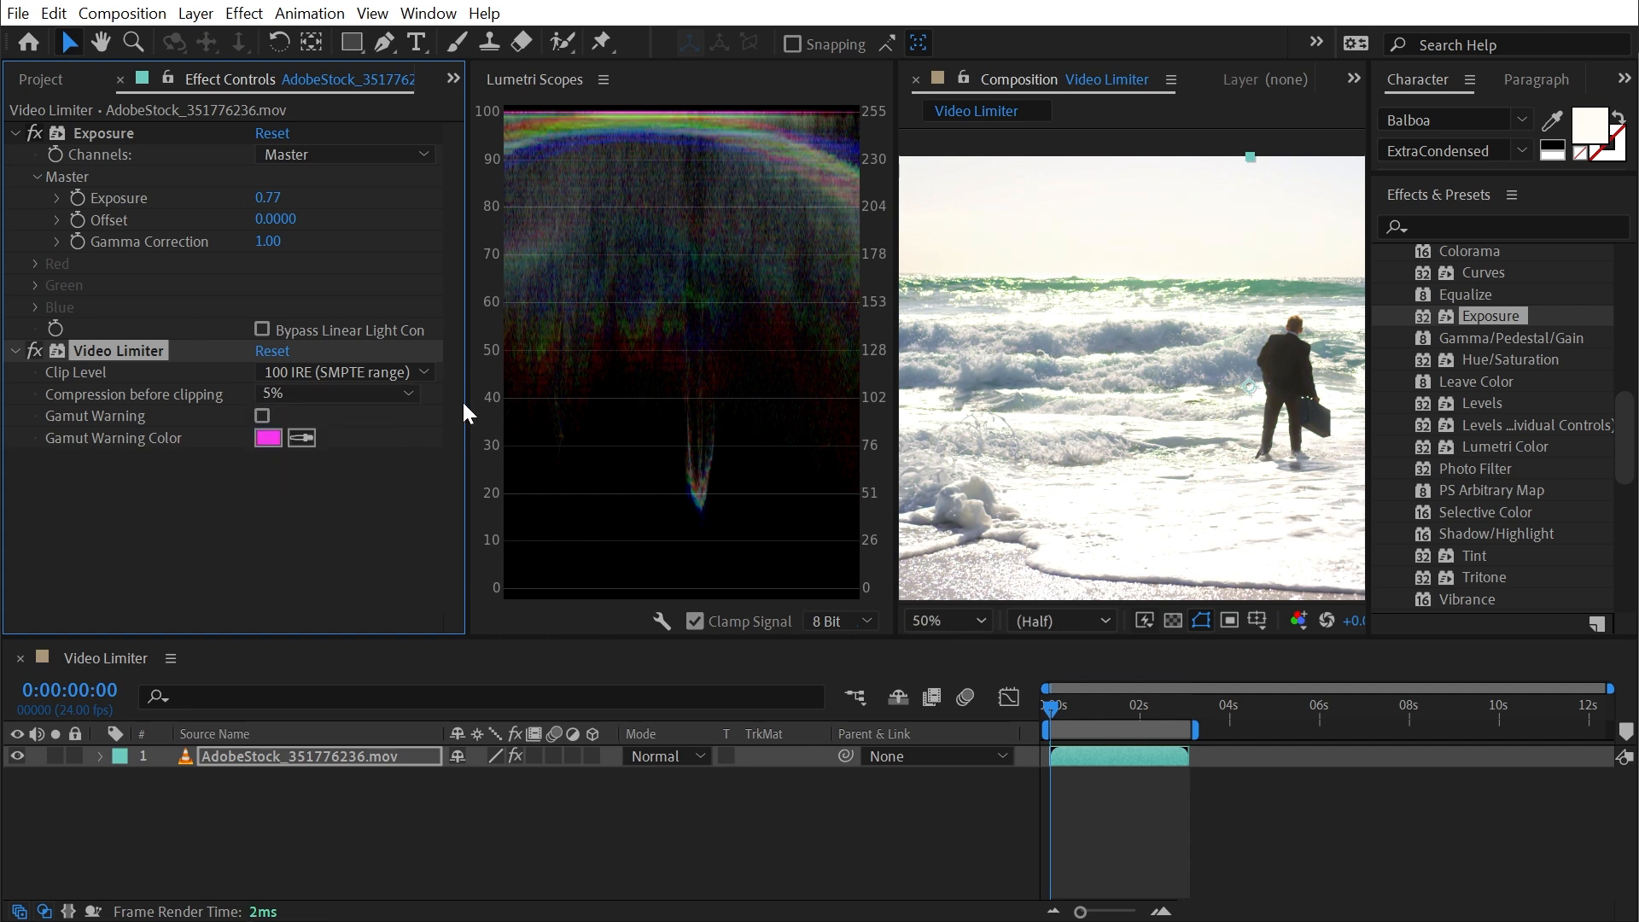
left_click(291, 393)
left_click(316, 499)
left_click(321, 397)
left_click(316, 526)
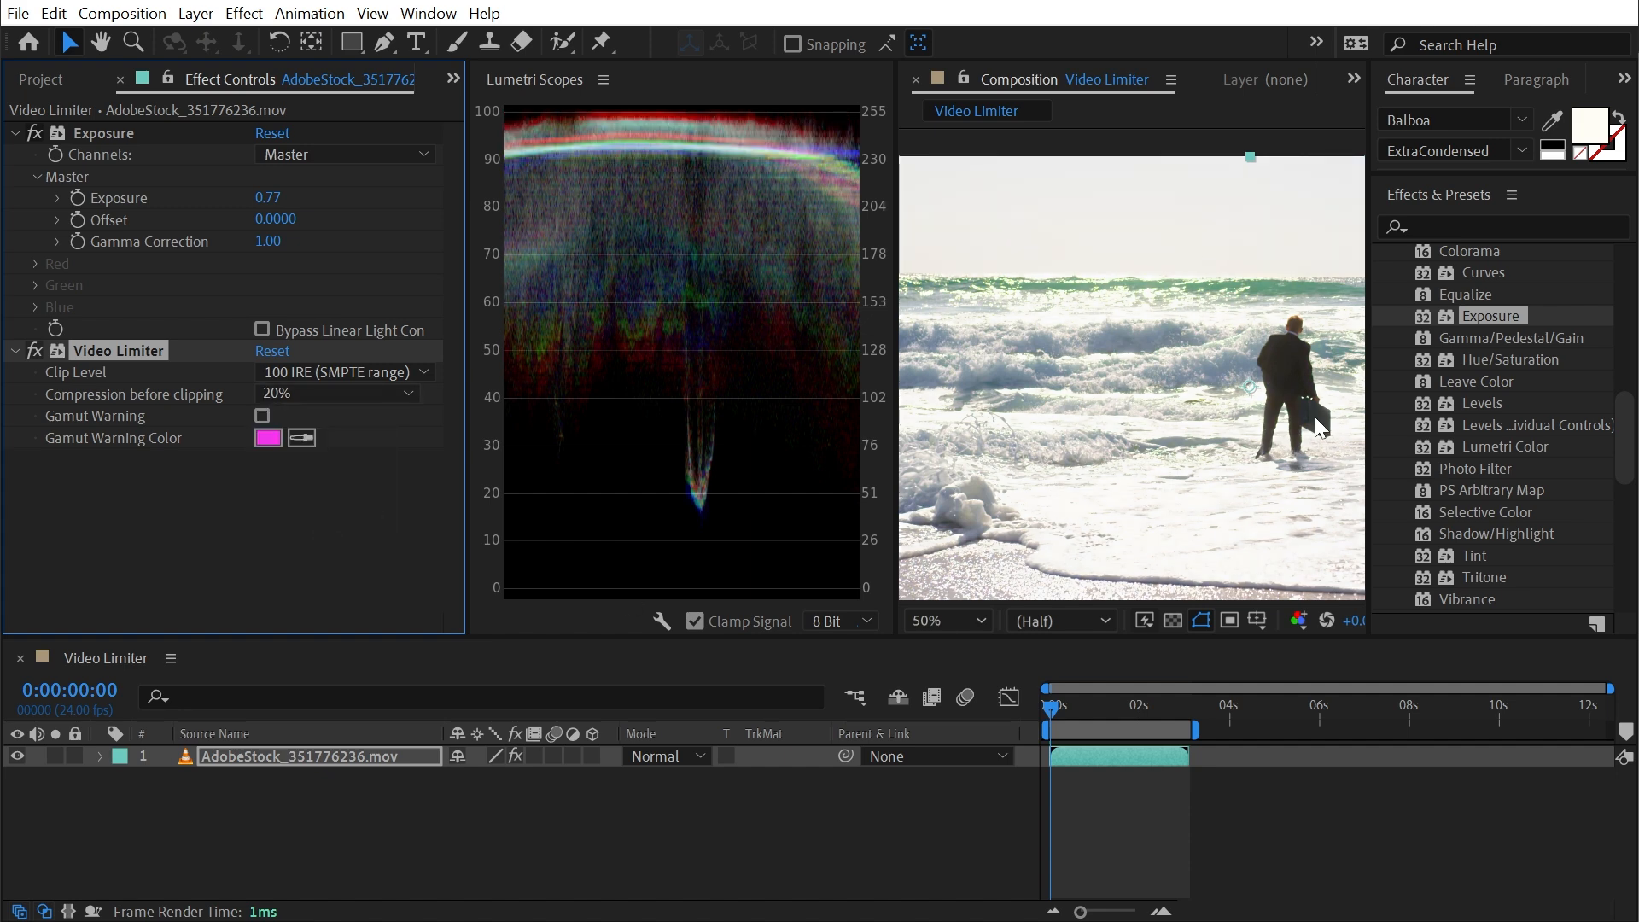
- Compare the image and scope with the Video Limiter toggled, and turn its Gamut Warning back on
left_click(34, 352)
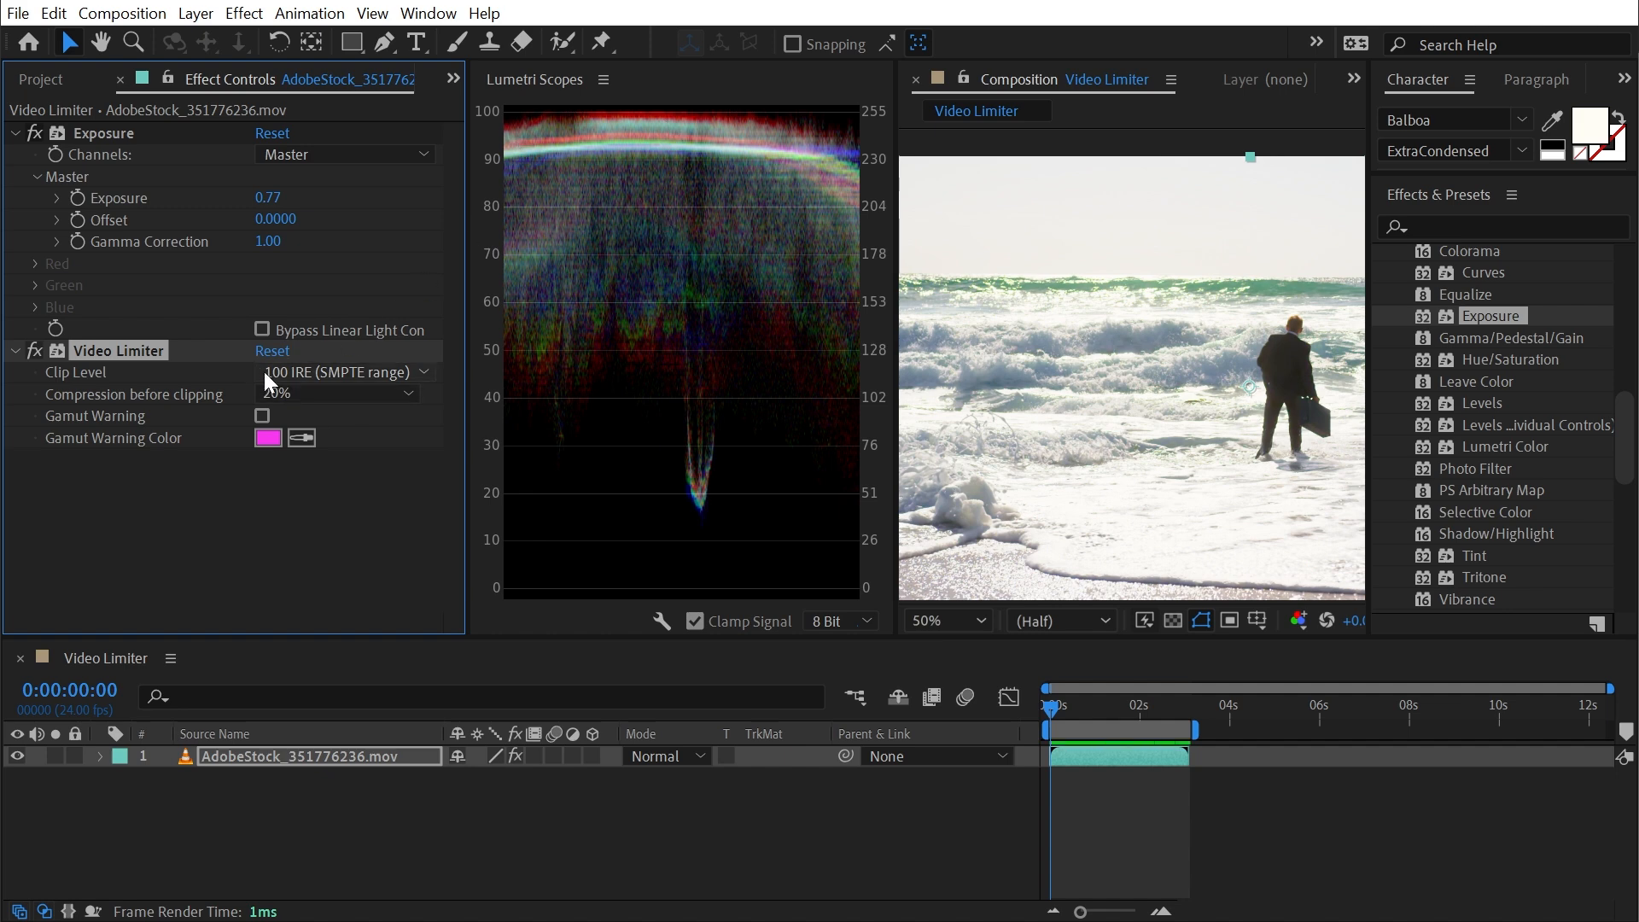
left_click(263, 415)
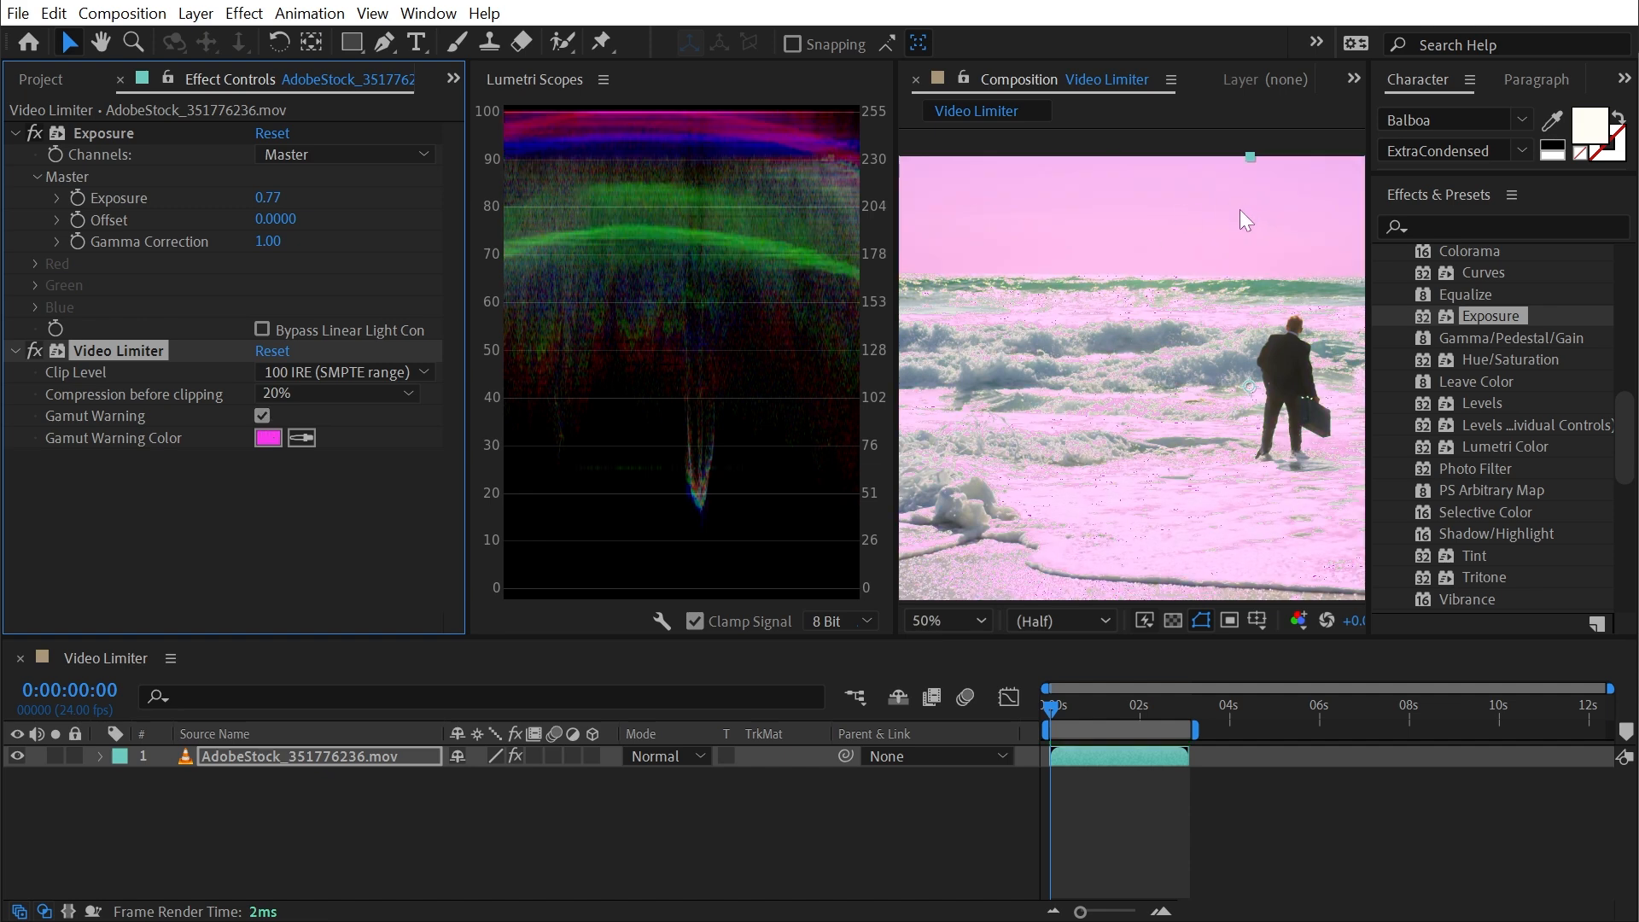
- Try the Exposure effect's master exposure at 0.50, undo that change, and lower the exposure to -0.05
left_click_drag(268, 198, 227, 197)
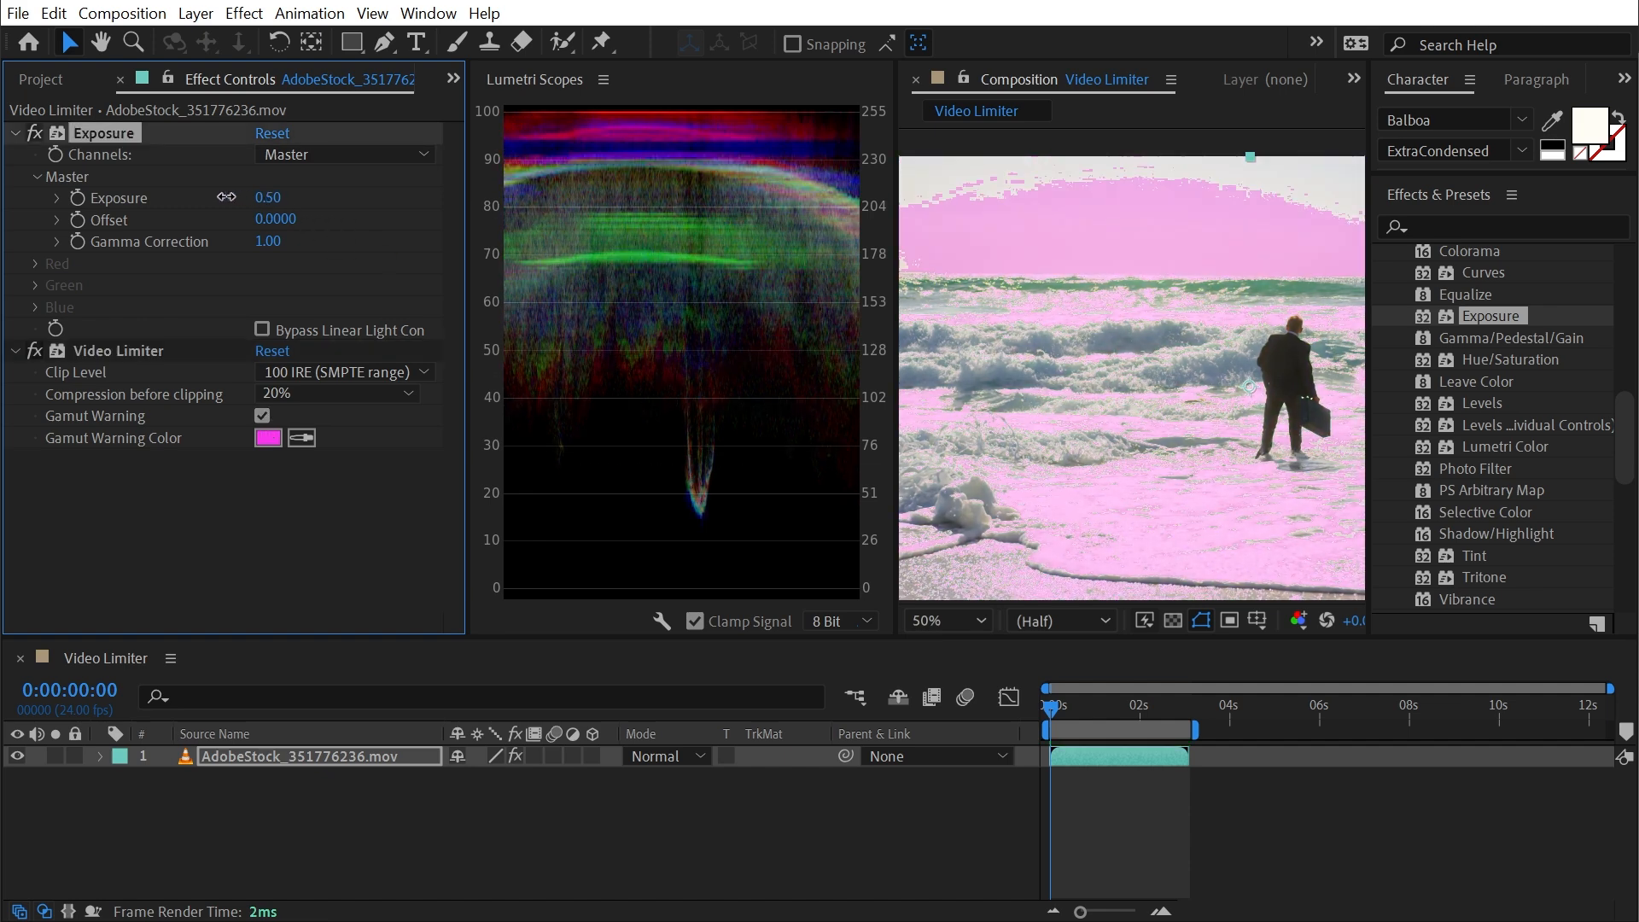
key("ctrl+z")
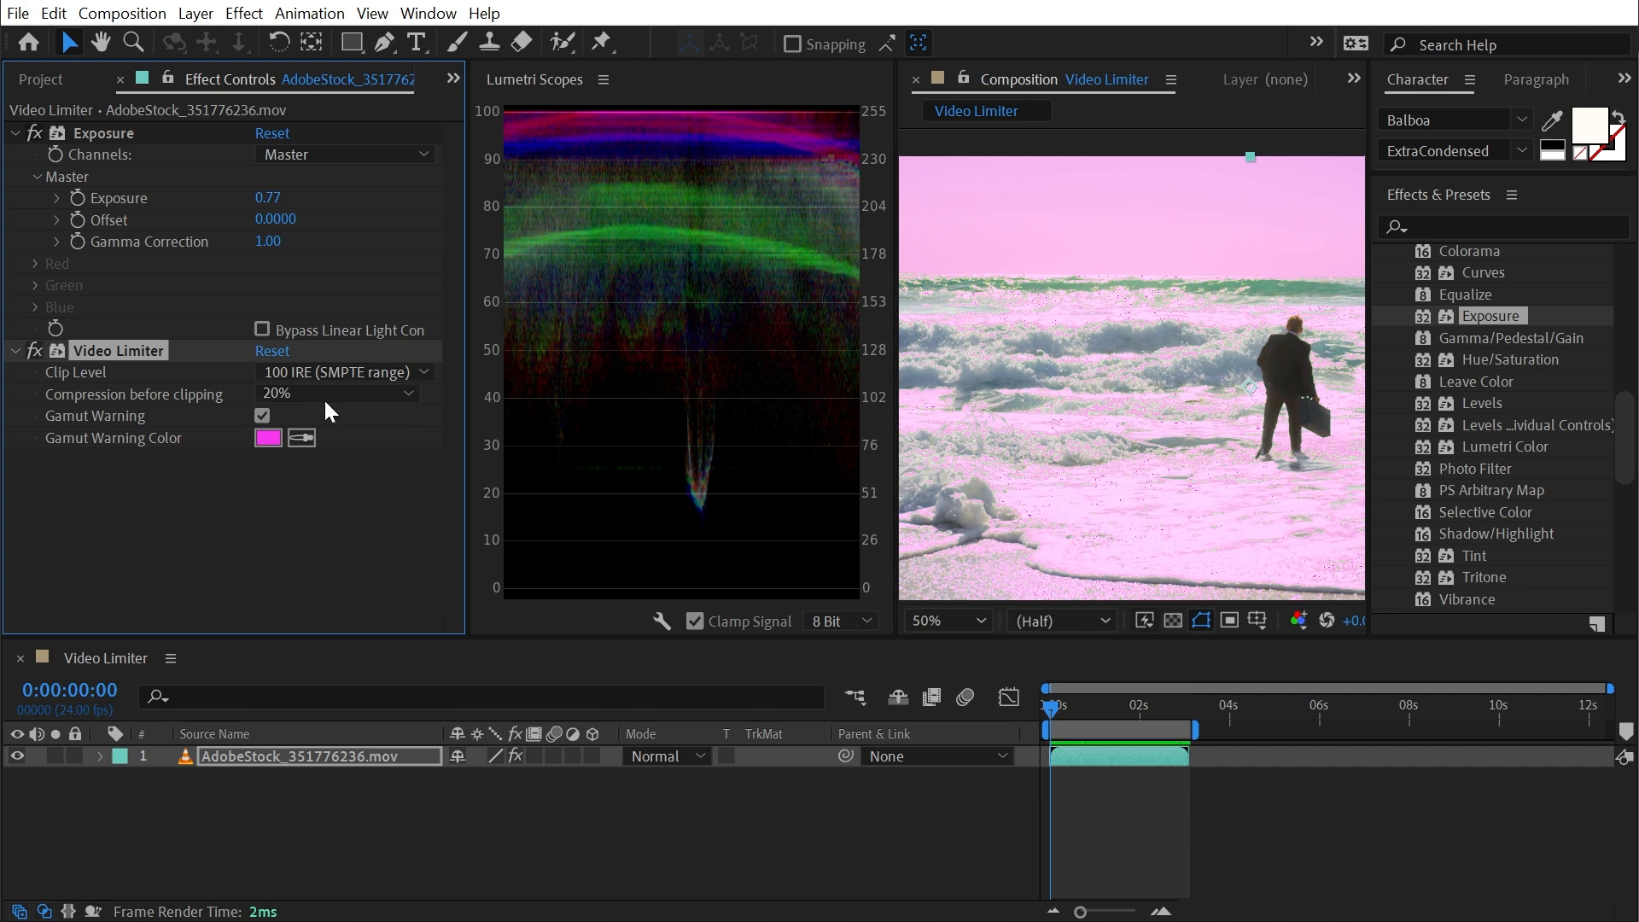
left_click_drag(267, 198, 159, 202)
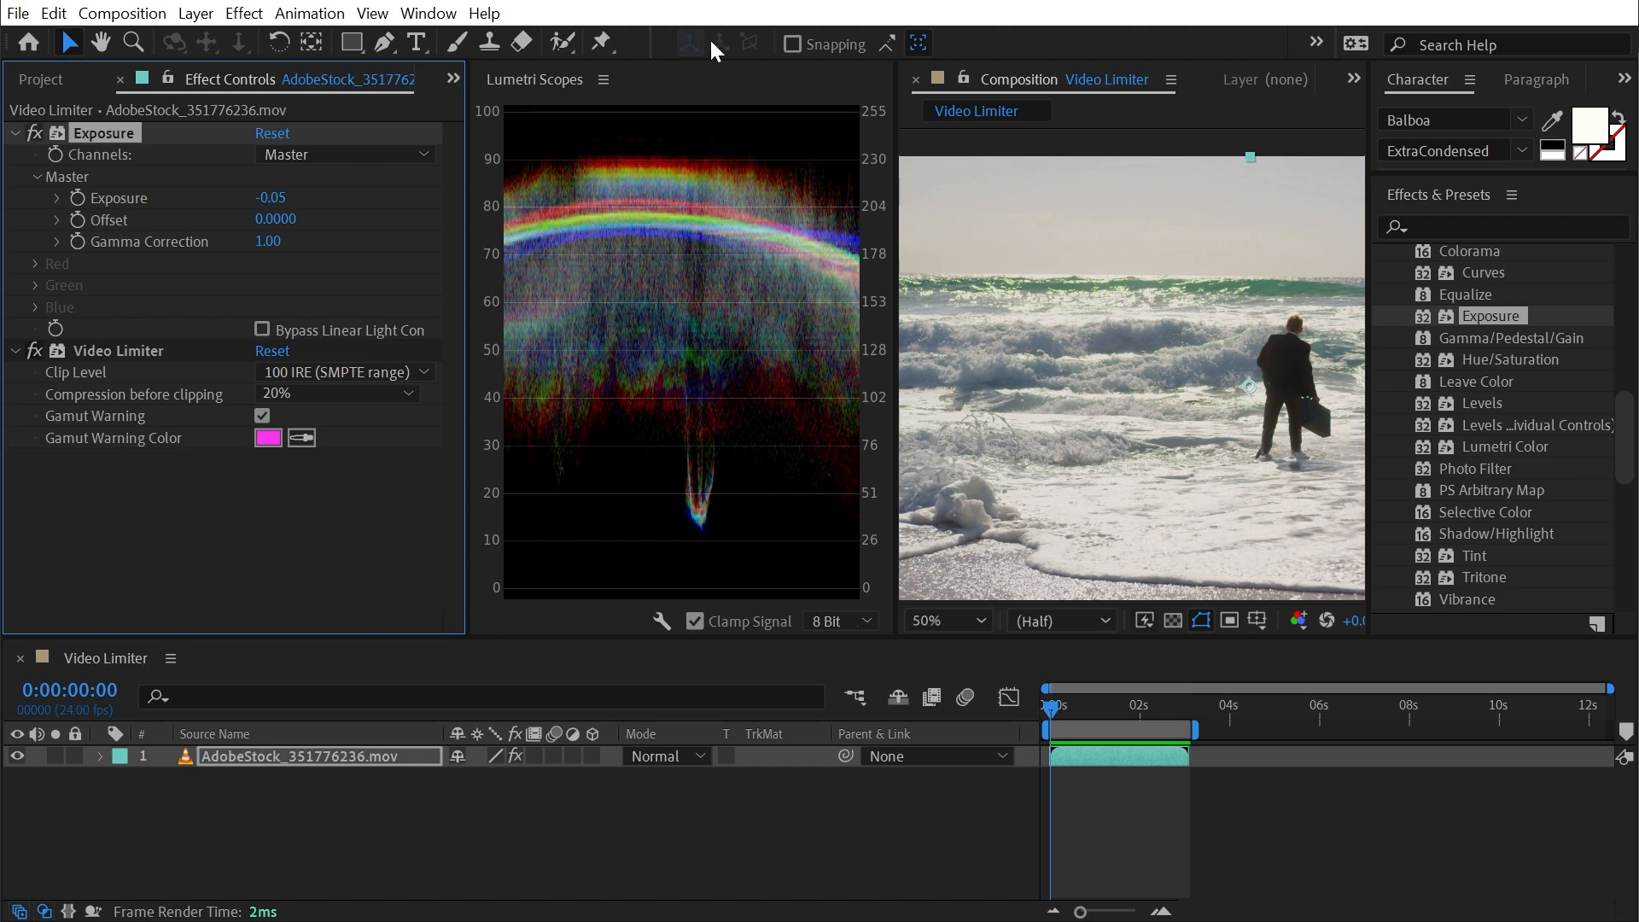
- Lower the Exposure effect's master offset to -0.3600 and toggle the Video Limiter off and on to compare the dark areas
left_click_drag(274, 220, 230, 221)
left_click(35, 350)
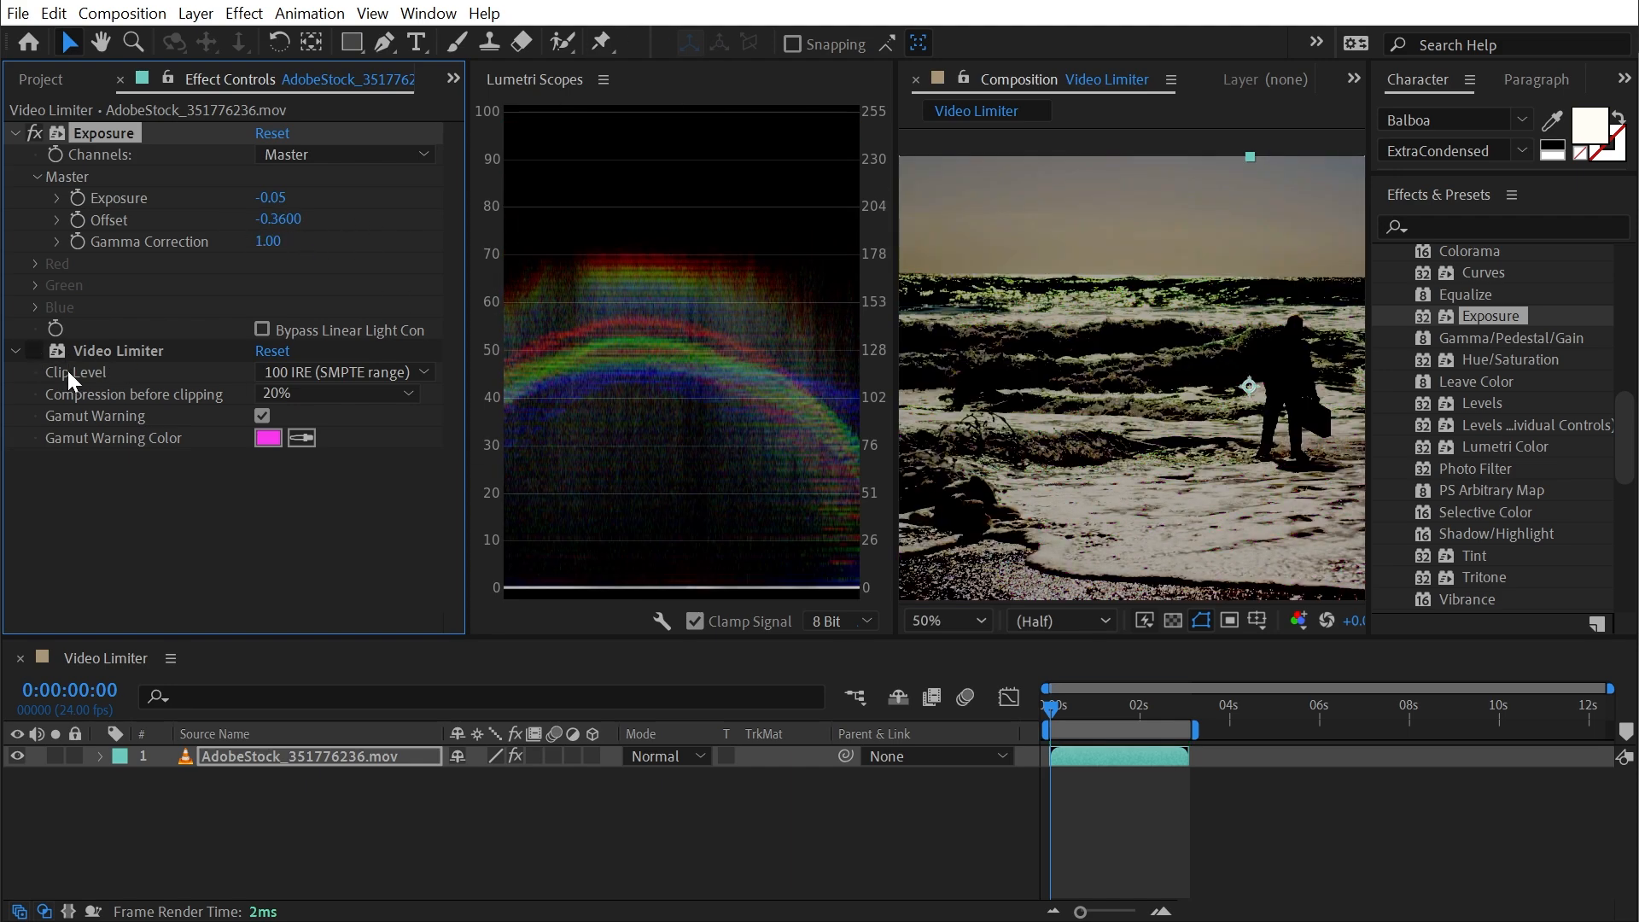
left_click(35, 351)
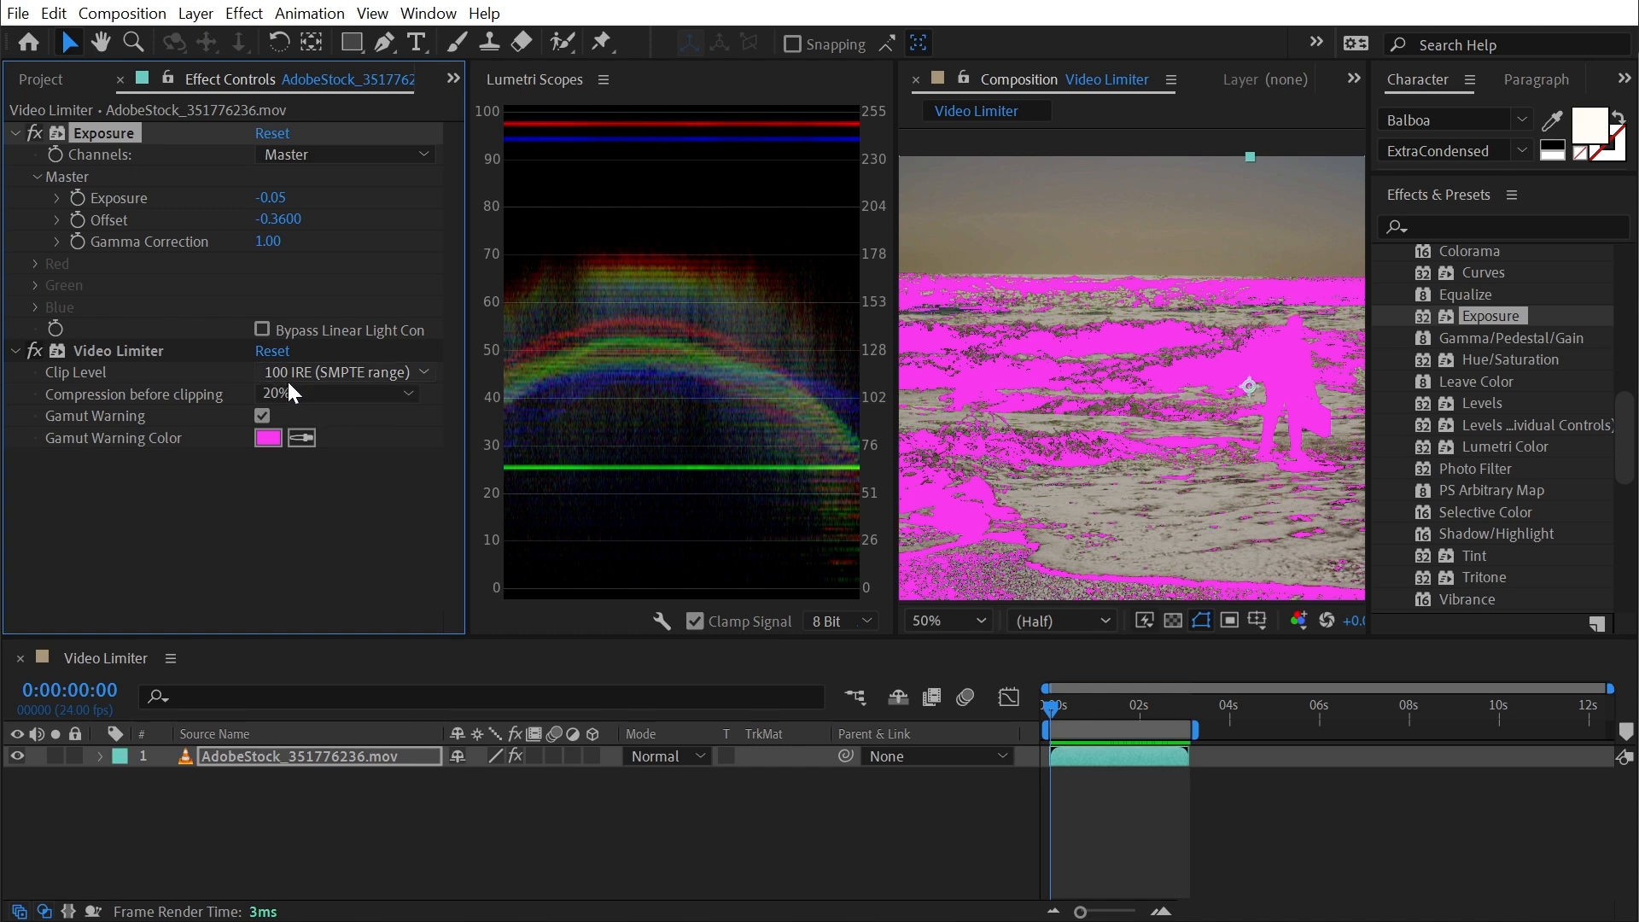
- Toggle the Gamut Warning to compare the flagged dark areas, and set the master offset to 0.0000 and exposure to -0.11
left_click(263, 418)
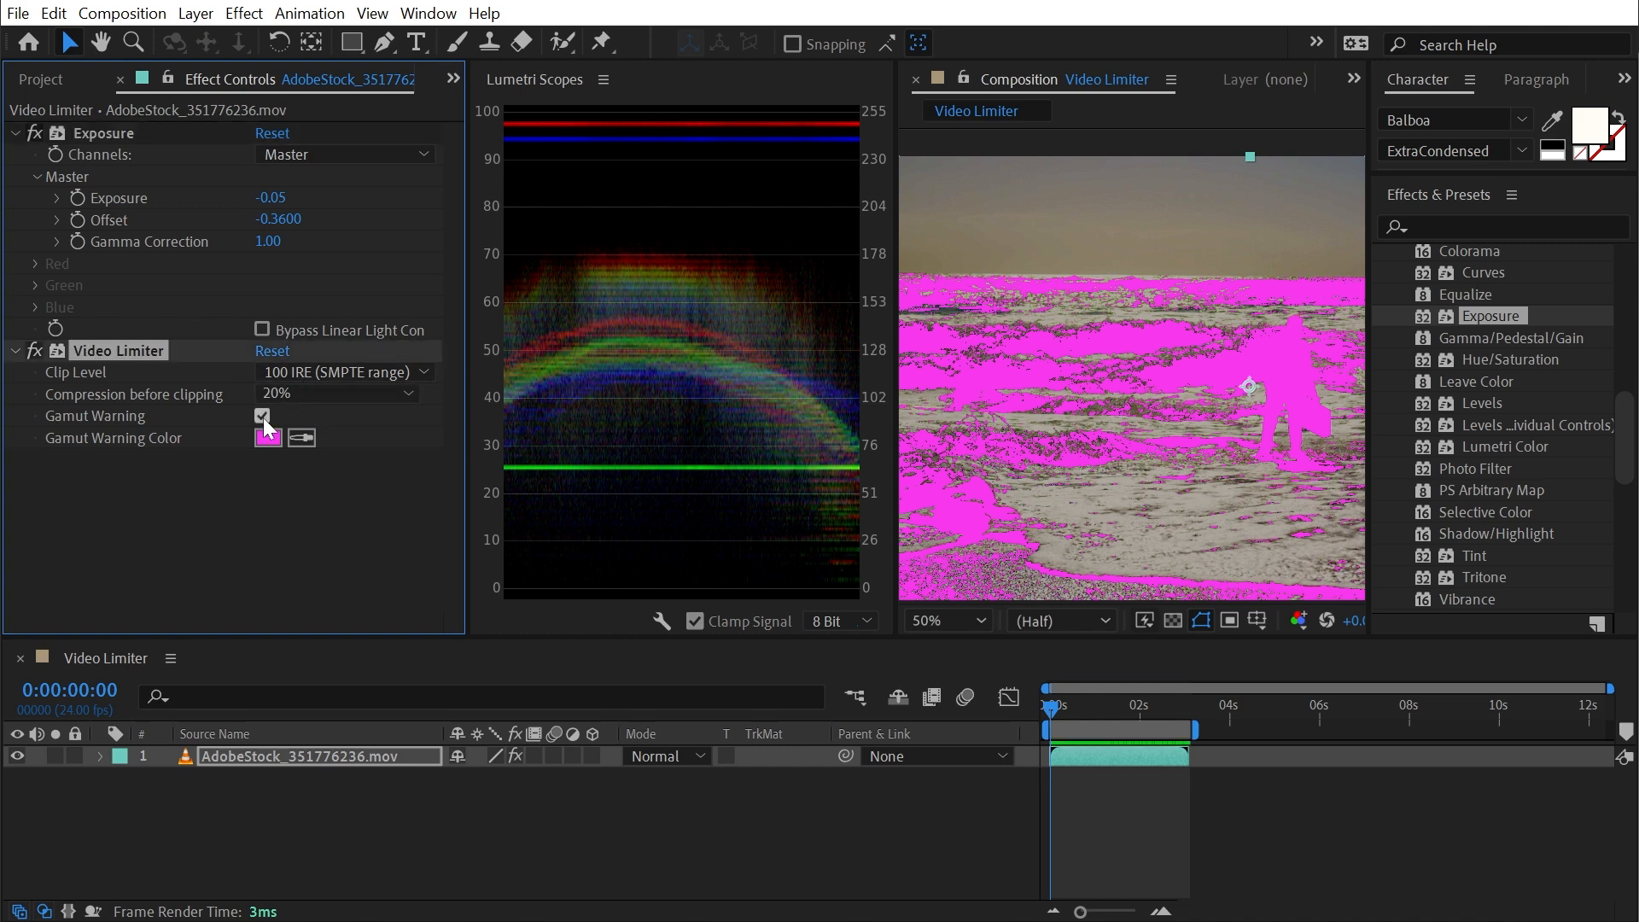
left_click(264, 418)
left_click(263, 418)
mouse_move(281, 219)
left_mouse_down()
mouse_move(334, 227)
mouse_move(261, 210)
left_mouse_up()
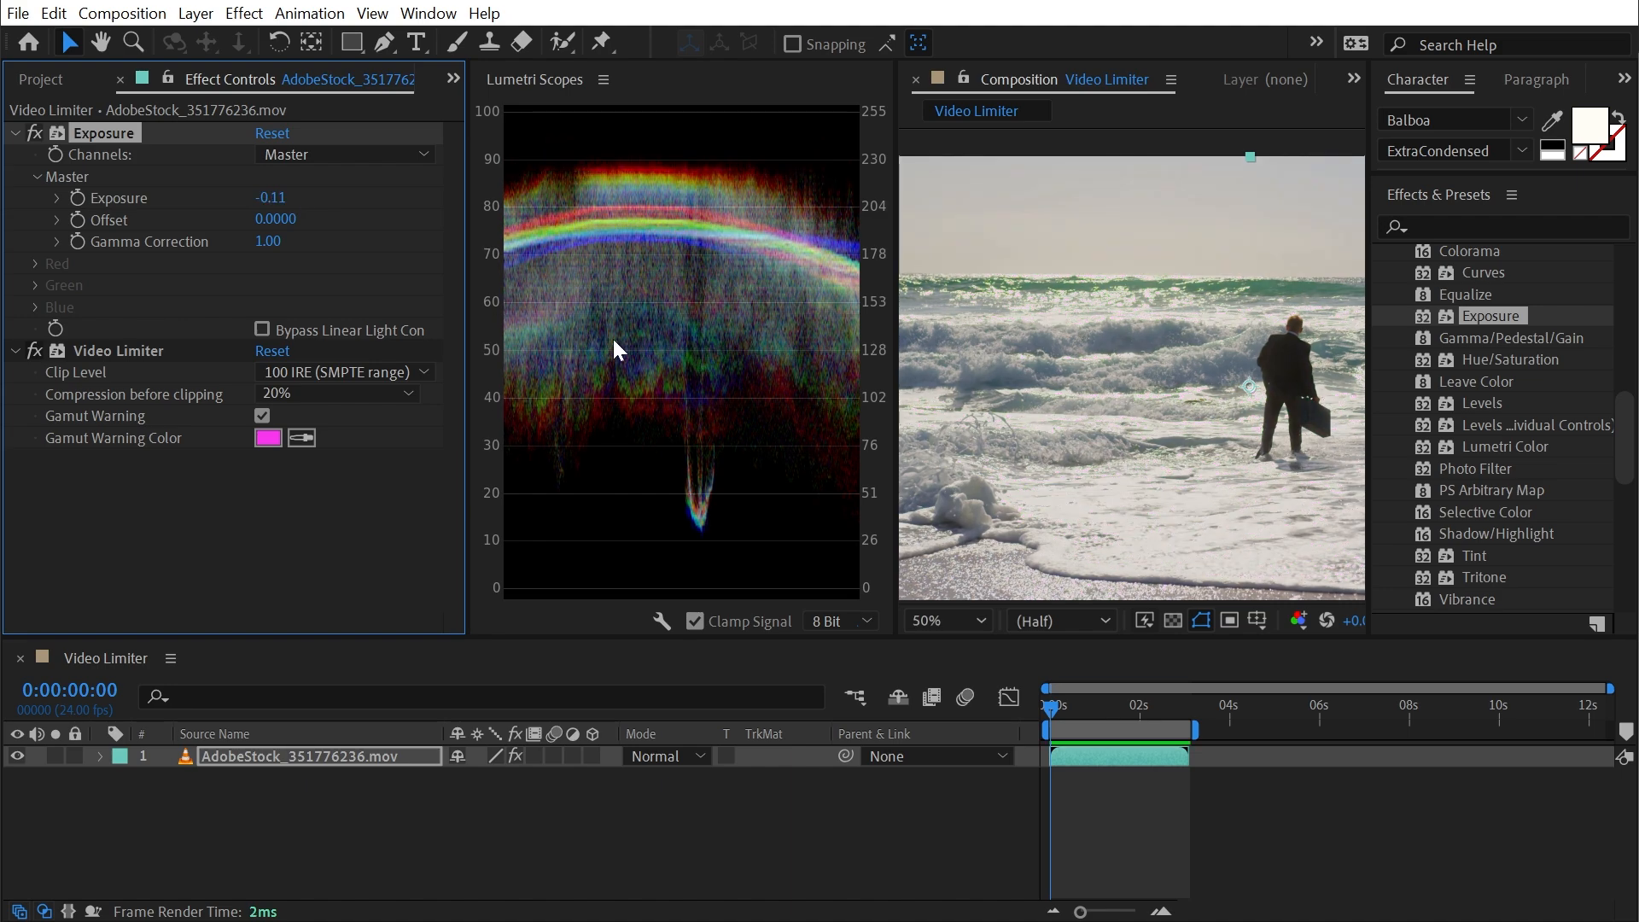